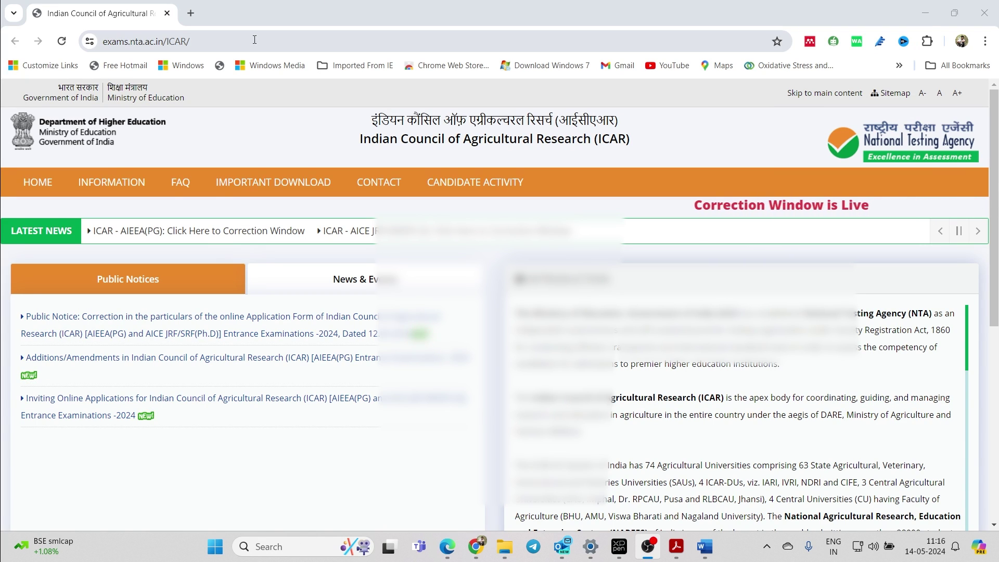
- On the NTA ICAR home page, scroll to the AIEEA(PG) correction window notices in Latest News
{"action": "left_click", "coordinate": [215, 45]}
{"action": "left_click", "coordinate": [216, 46]}
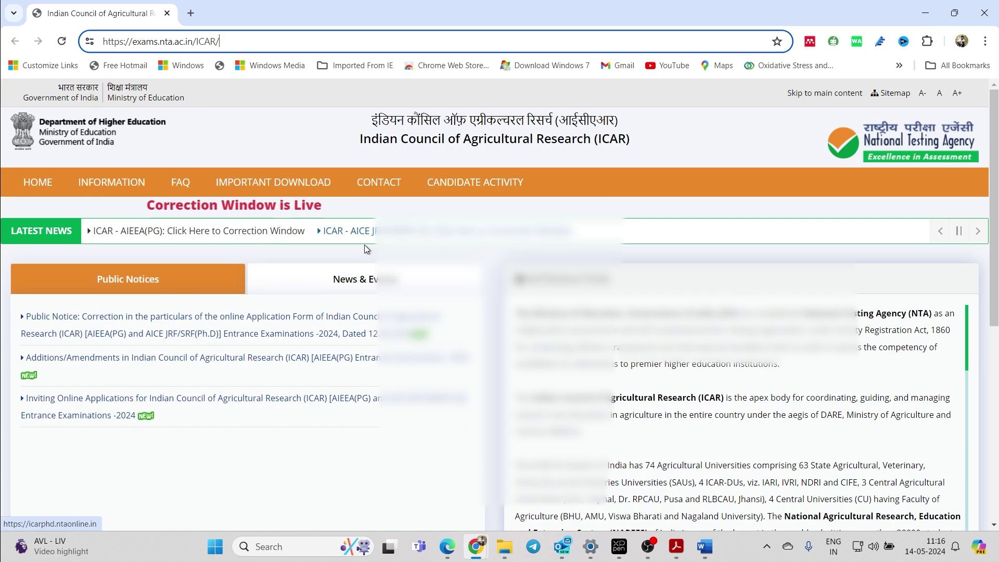
{"action": "scroll", "coordinate": [364, 244], "scroll_direction": "down", "scroll_amount": 1}
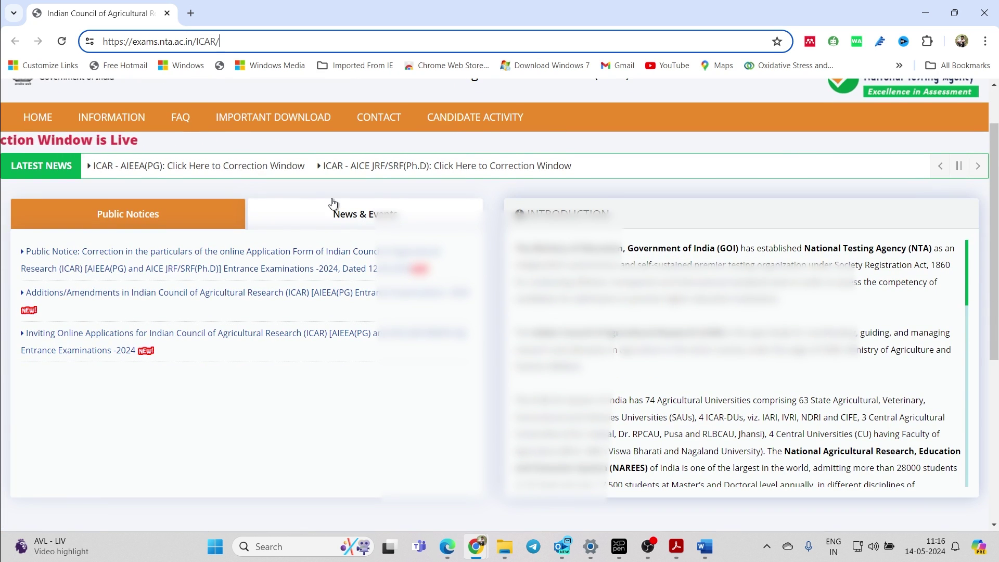
- Open the AIEEA(PG) correction window and fill the login form from Chrome's saved credentials
{"action": "left_click", "coordinate": [269, 167]}
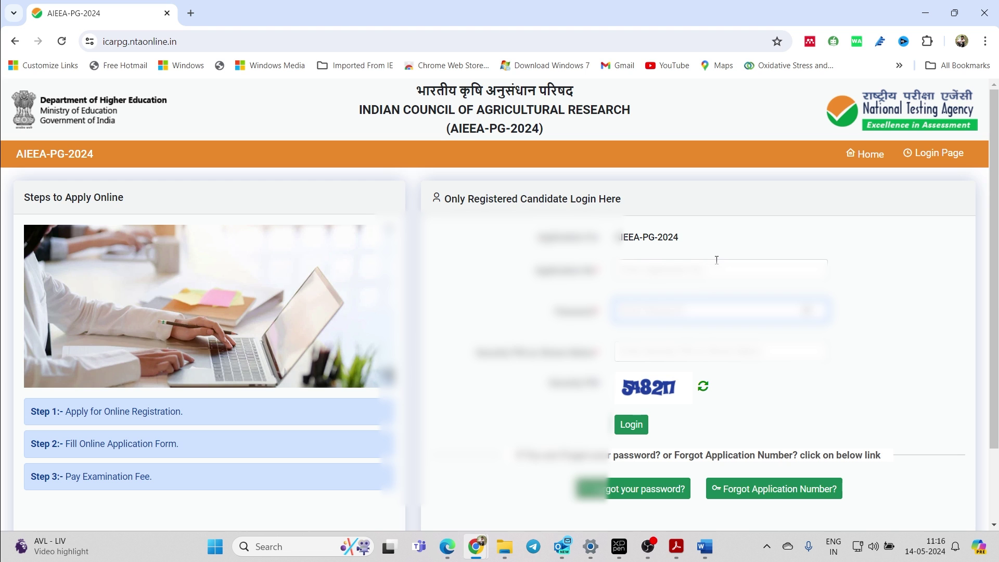
{"action": "left_click", "coordinate": [716, 263]}
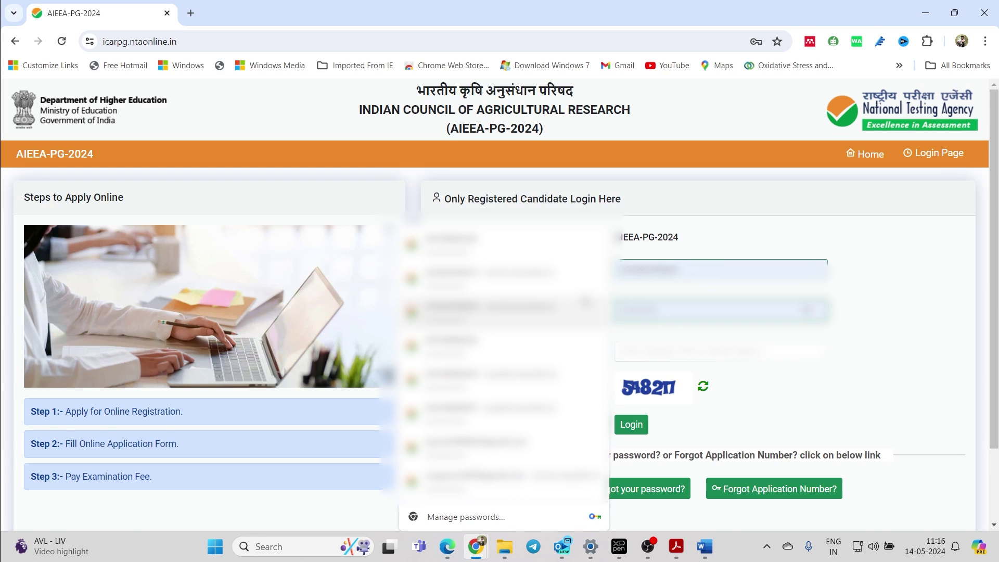
{"action": "left_click", "coordinate": [495, 275]}
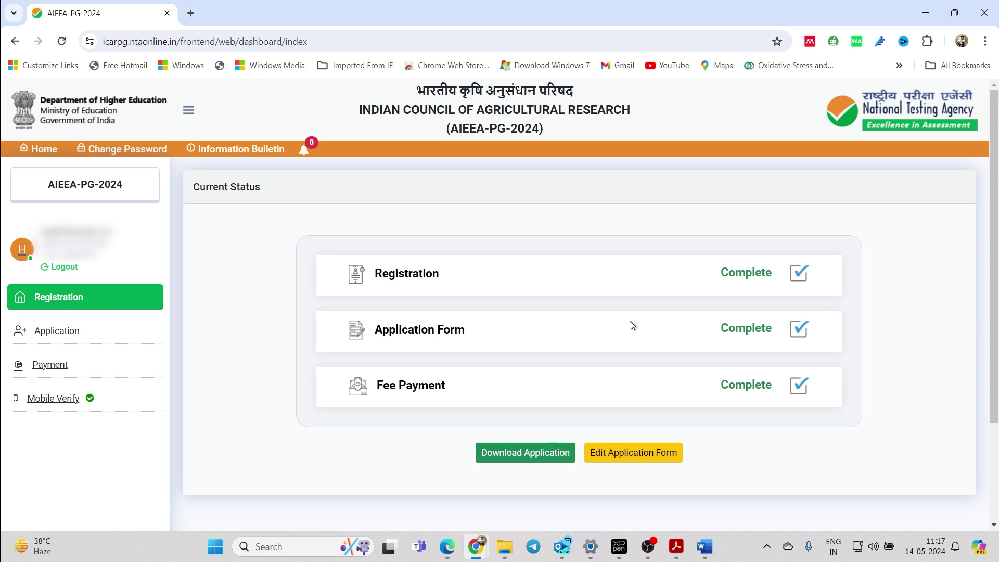
{"action": "scroll", "coordinate": [642, 423], "scroll_direction": "down", "scroll_amount": 3}
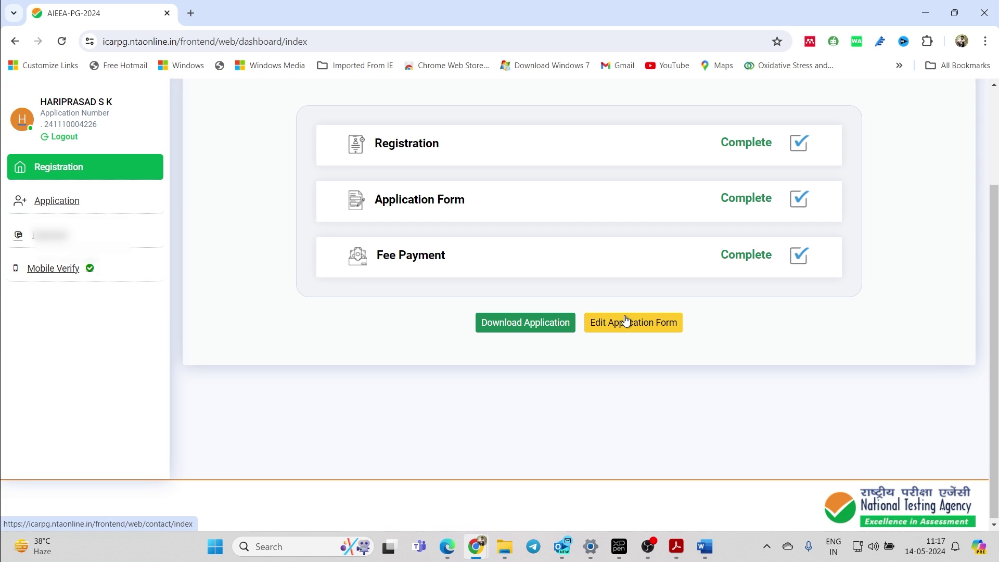
{"action": "scroll", "coordinate": [626, 321], "scroll_direction": "up", "scroll_amount": 1}
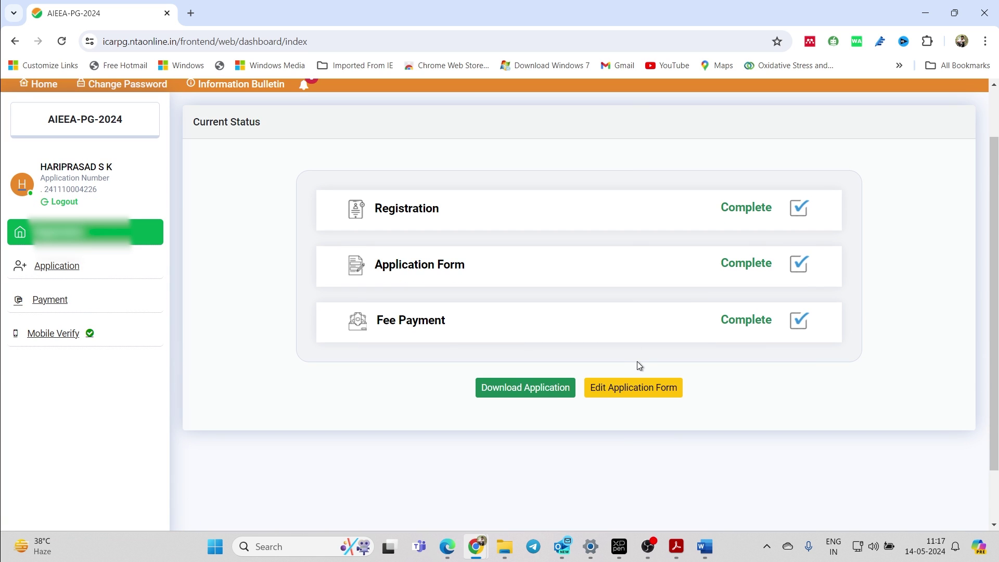
{"action": "scroll", "coordinate": [637, 362], "scroll_direction": "up", "scroll_amount": 1}
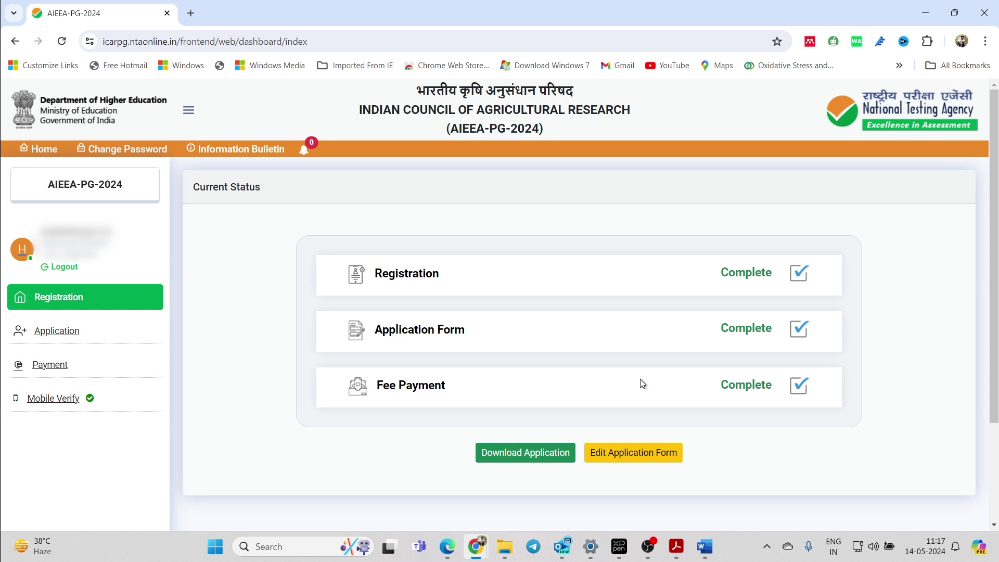
- Start editing the application and check the Contact Details, including present and permanent addresses
{"action": "left_click", "coordinate": [626, 460]}
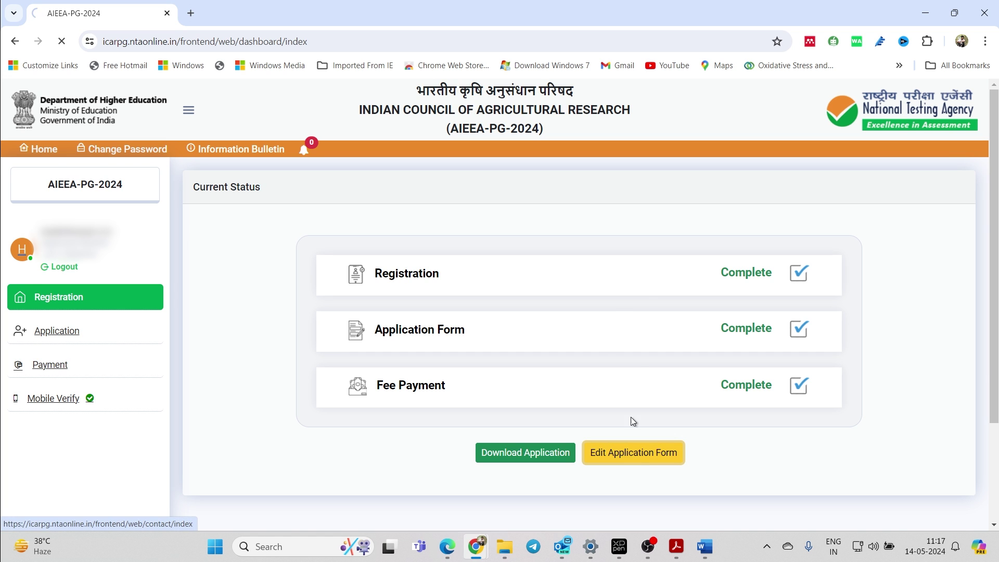
{"action": "scroll", "coordinate": [583, 308], "scroll_direction": "down", "scroll_amount": 2}
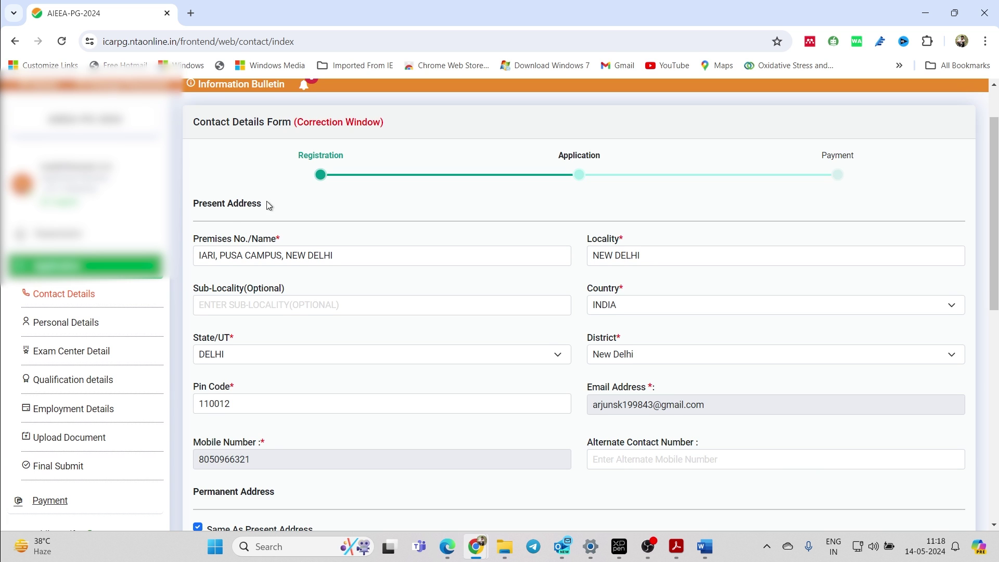
{"action": "scroll", "coordinate": [267, 203], "scroll_direction": "down", "scroll_amount": 3}
{"action": "scroll", "coordinate": [312, 191], "scroll_direction": "up", "scroll_amount": 1}
{"action": "scroll", "coordinate": [390, 193], "scroll_direction": "up", "scroll_amount": 3}
{"action": "scroll", "coordinate": [468, 208], "scroll_direction": "down", "scroll_amount": 4}
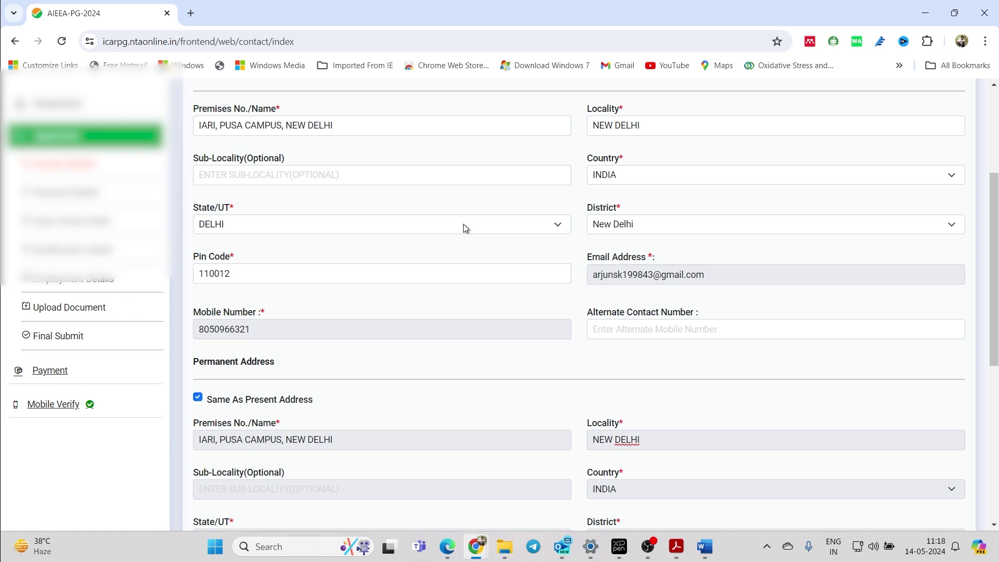
{"action": "scroll", "coordinate": [463, 225], "scroll_direction": "up", "scroll_amount": 3}
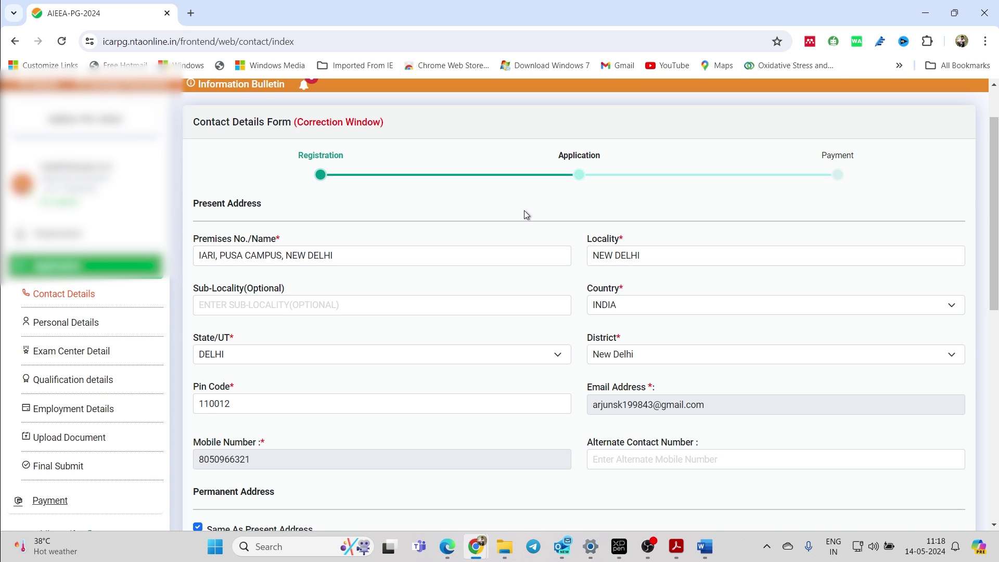
{"action": "scroll", "coordinate": [542, 205], "scroll_direction": "down", "scroll_amount": 4}
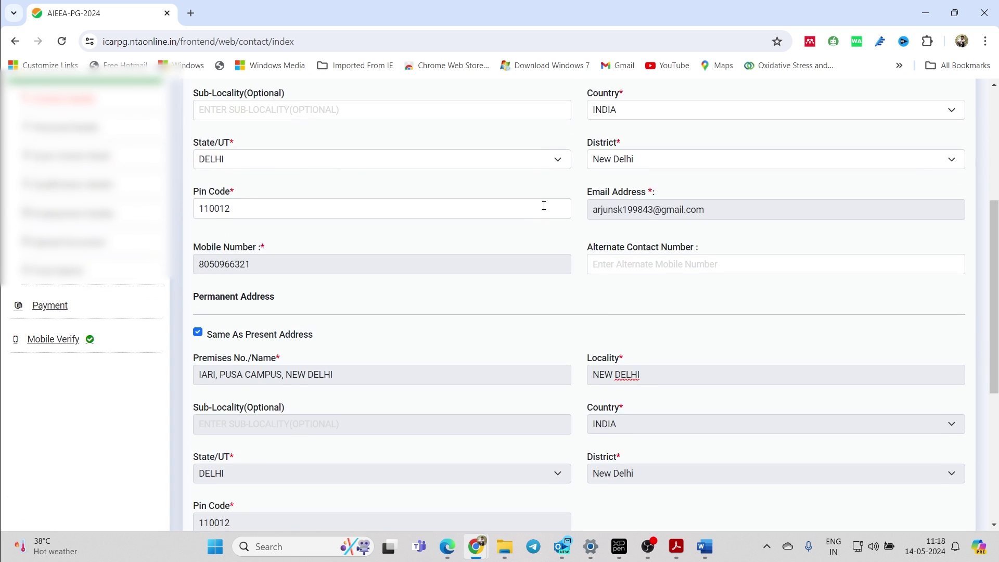
{"action": "scroll", "coordinate": [543, 205], "scroll_direction": "up", "scroll_amount": 4}
{"action": "scroll", "coordinate": [544, 204], "scroll_direction": "down", "scroll_amount": 9}
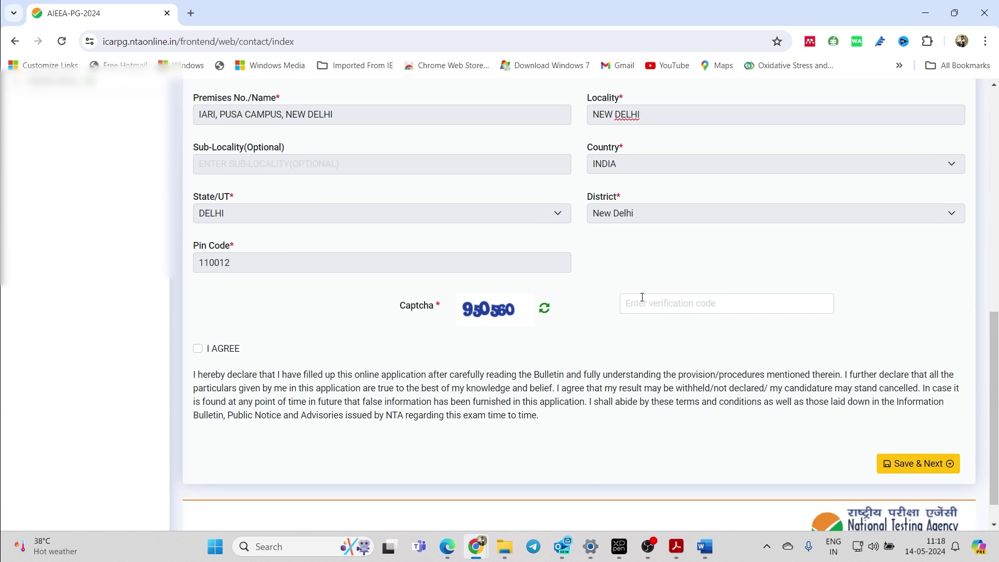
{"action": "scroll", "coordinate": [321, 261], "scroll_direction": "up", "scroll_amount": 10}
- Go to the Personal Details section, scroll through it, and select the captcha field
{"action": "left_click", "coordinate": [74, 325]}
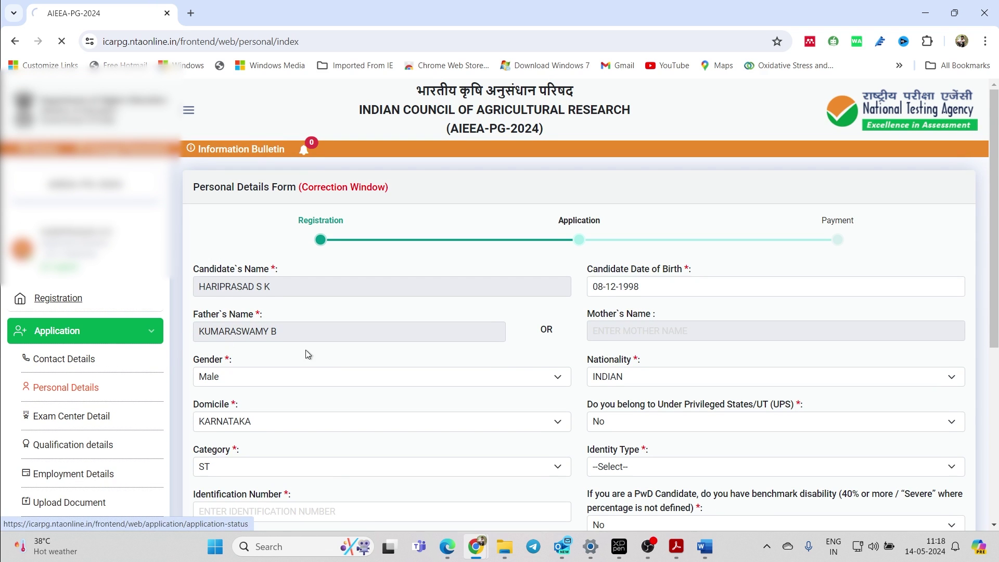
{"action": "scroll", "coordinate": [333, 351], "scroll_direction": "down", "scroll_amount": 2}
{"action": "scroll", "coordinate": [375, 343], "scroll_direction": "down", "scroll_amount": 2}
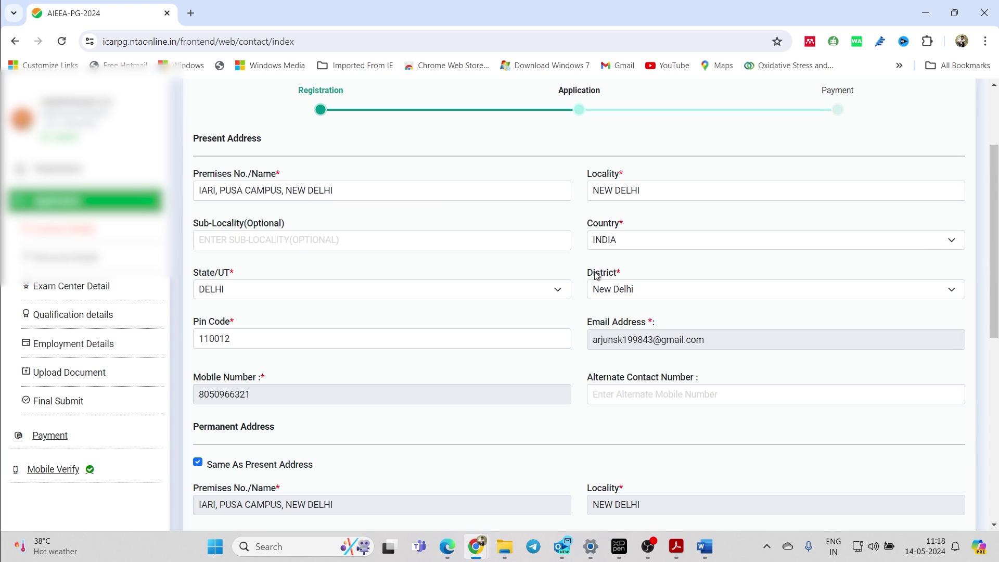
{"action": "scroll", "coordinate": [541, 331], "scroll_direction": "down", "scroll_amount": 7}
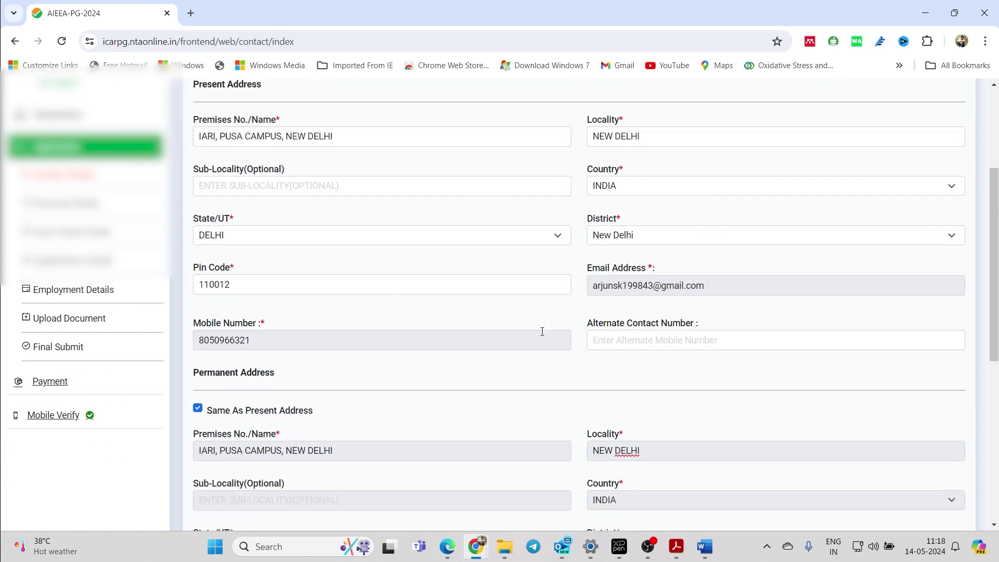
{"action": "left_click", "coordinate": [681, 301]}
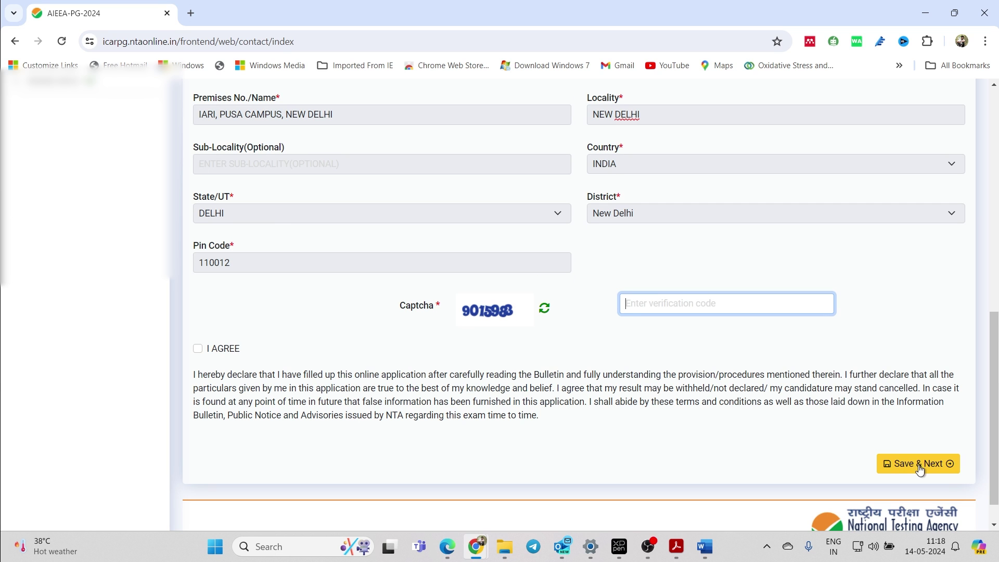
{"action": "scroll", "coordinate": [590, 298], "scroll_direction": "up", "scroll_amount": 6}
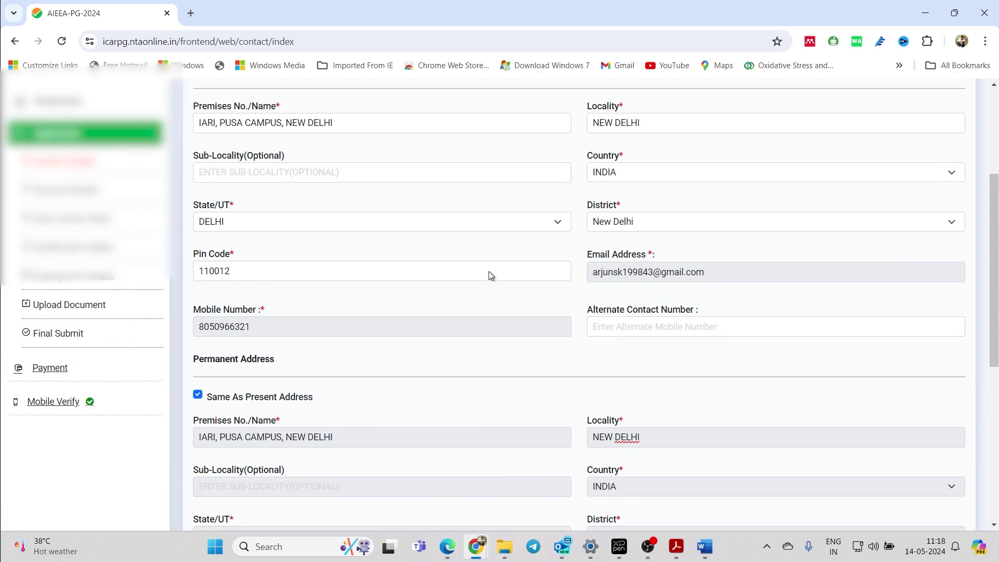
{"action": "scroll", "coordinate": [490, 272], "scroll_direction": "up", "scroll_amount": 1}
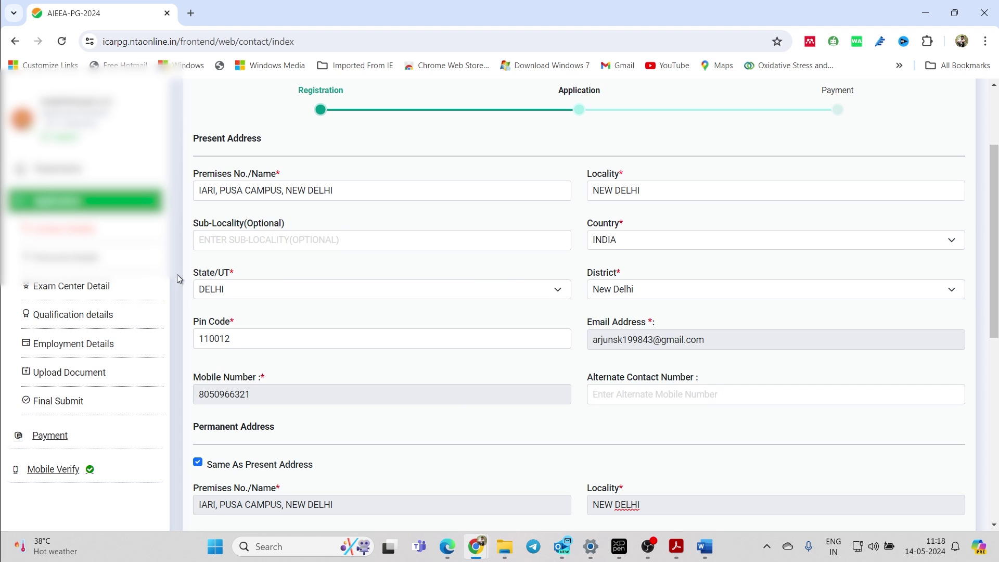
- In Personal Details, set the identity type to PAN CARD and enter the PAN number
{"action": "left_click", "coordinate": [65, 259]}
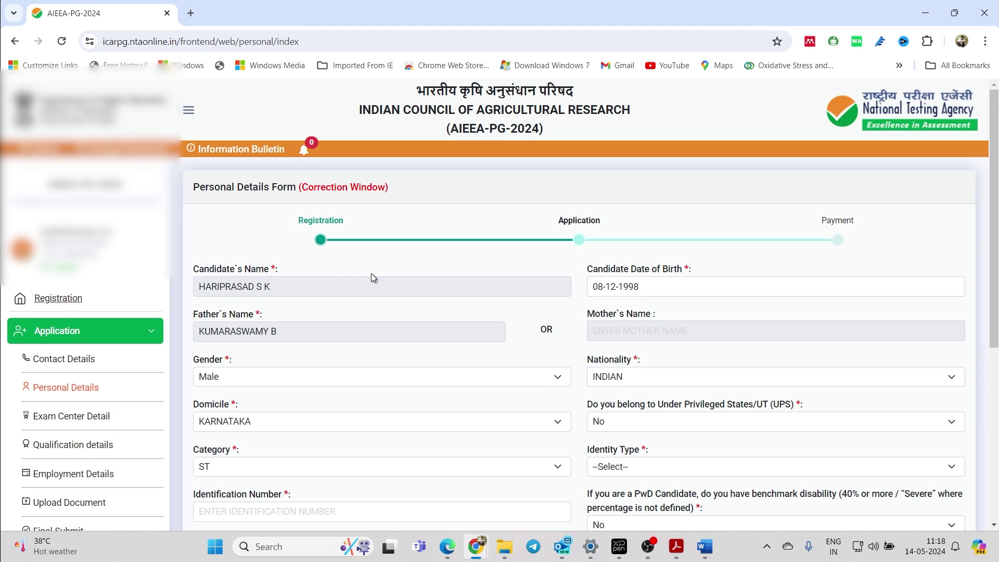
{"action": "scroll", "coordinate": [372, 277], "scroll_direction": "down", "scroll_amount": 1}
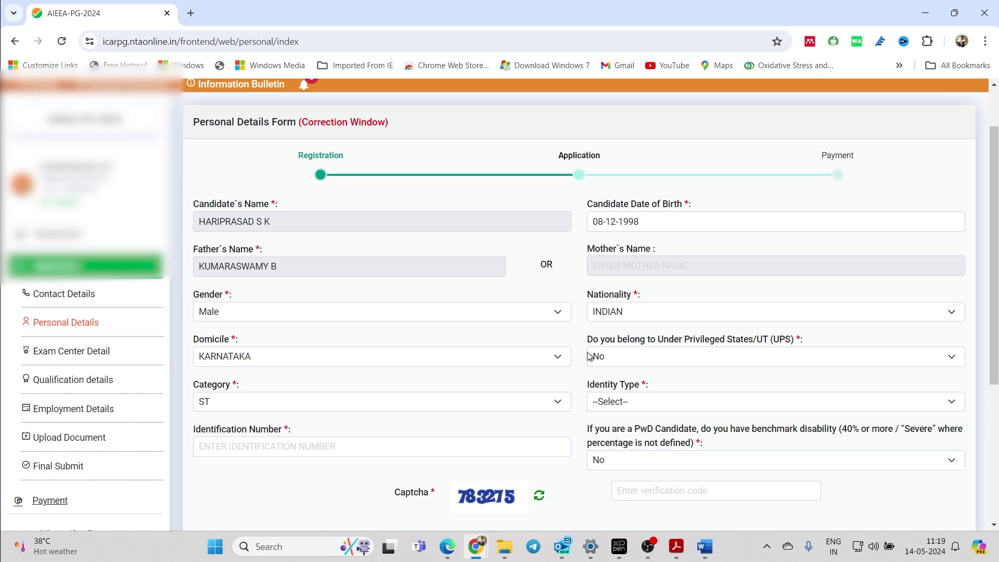
{"action": "scroll", "coordinate": [598, 355], "scroll_direction": "down", "scroll_amount": 1}
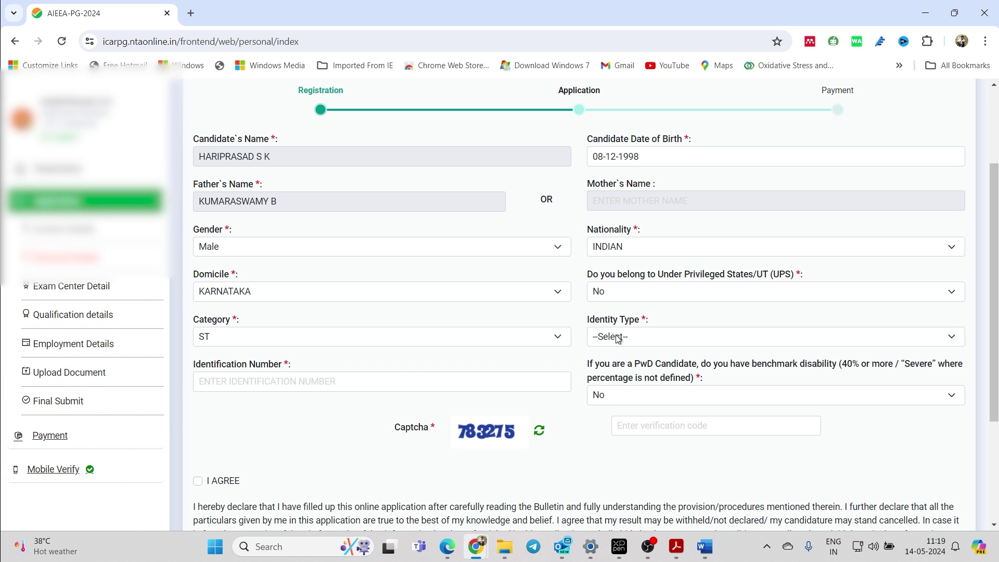
{"action": "left_click", "coordinate": [622, 337]}
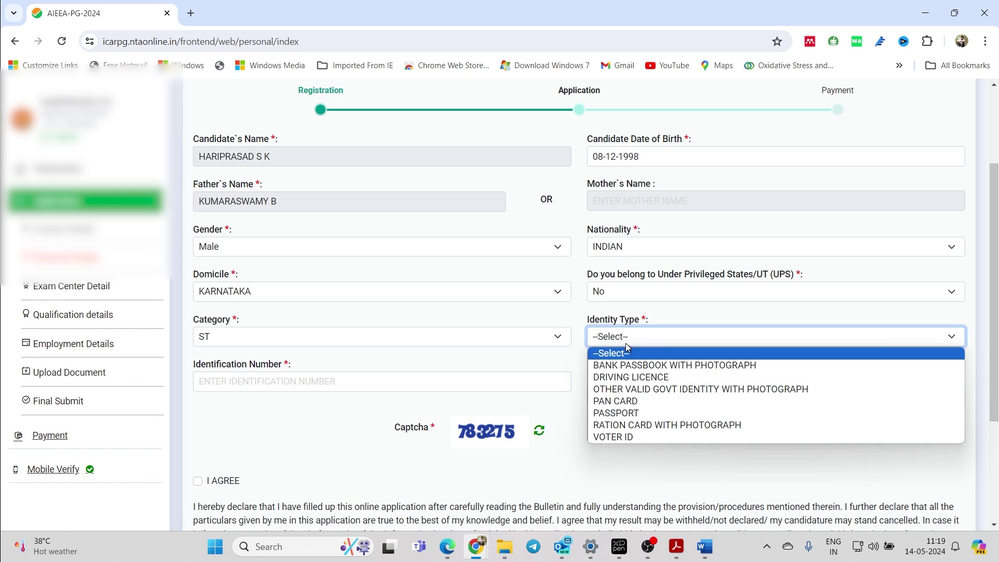
{"action": "left_click", "coordinate": [645, 399]}
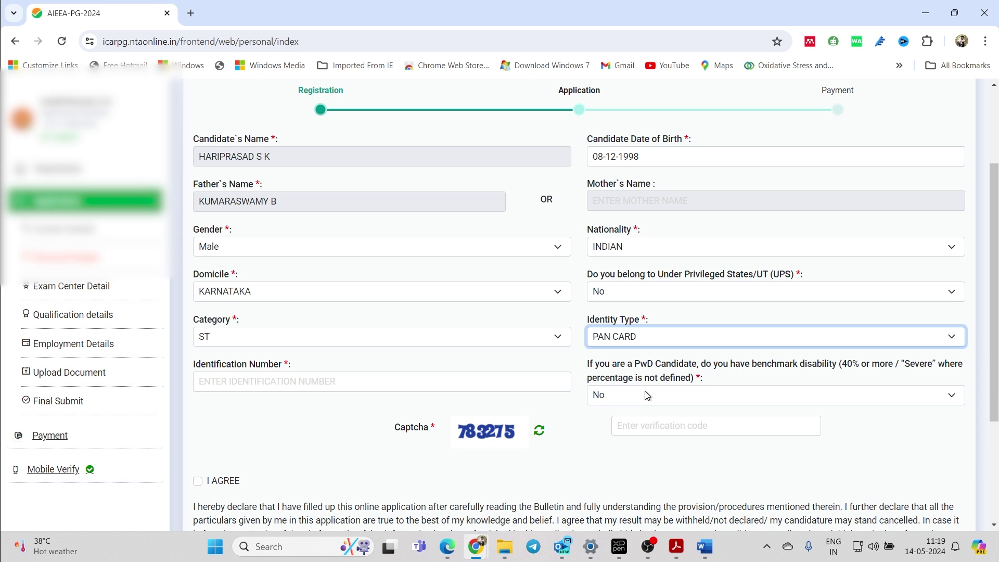
{"action": "left_click", "coordinate": [488, 384]}
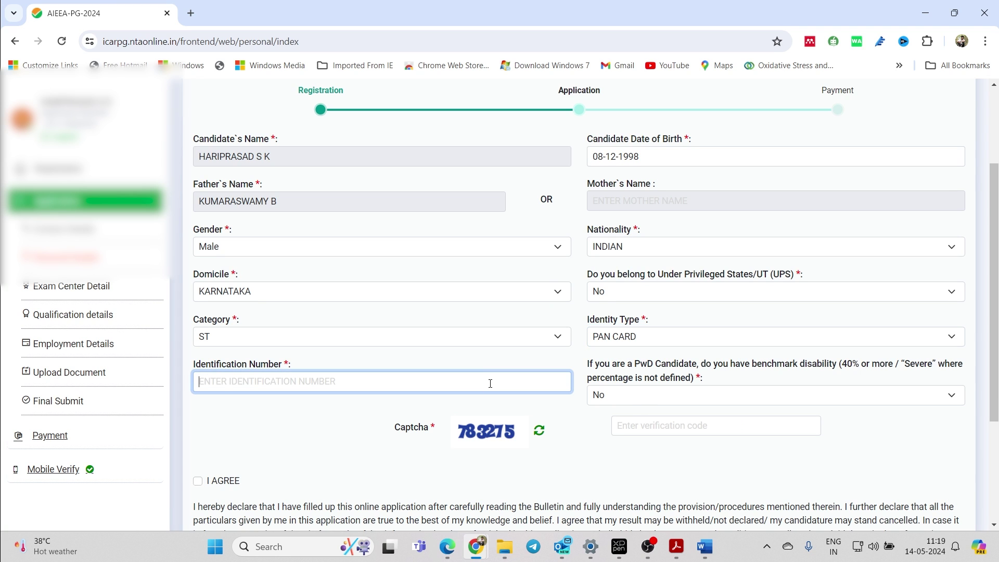
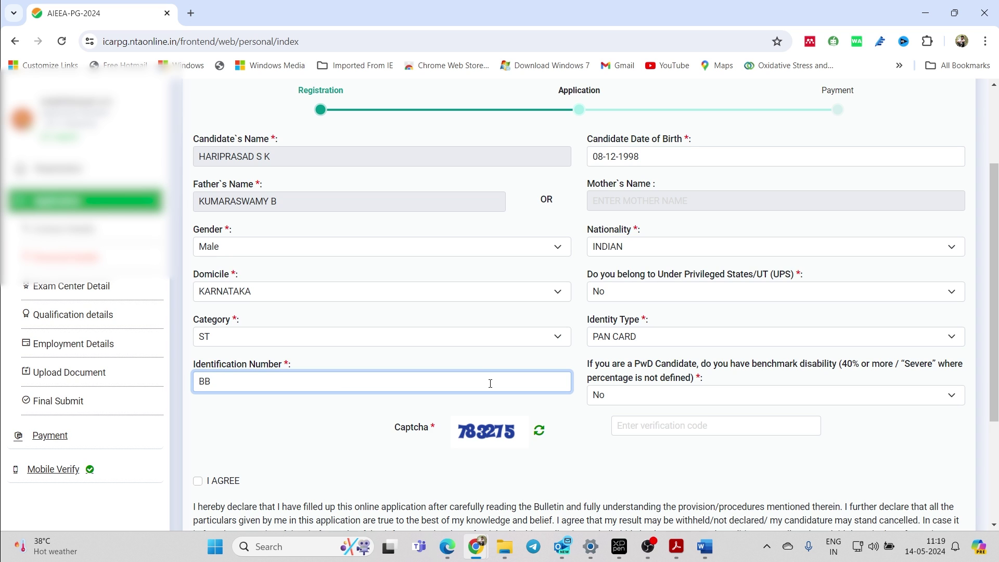
- Enter the captcha code, accept the declaration, and save the personal details
{"action": "left_click", "coordinate": [739, 421]}
{"action": "type", "text": "78"}
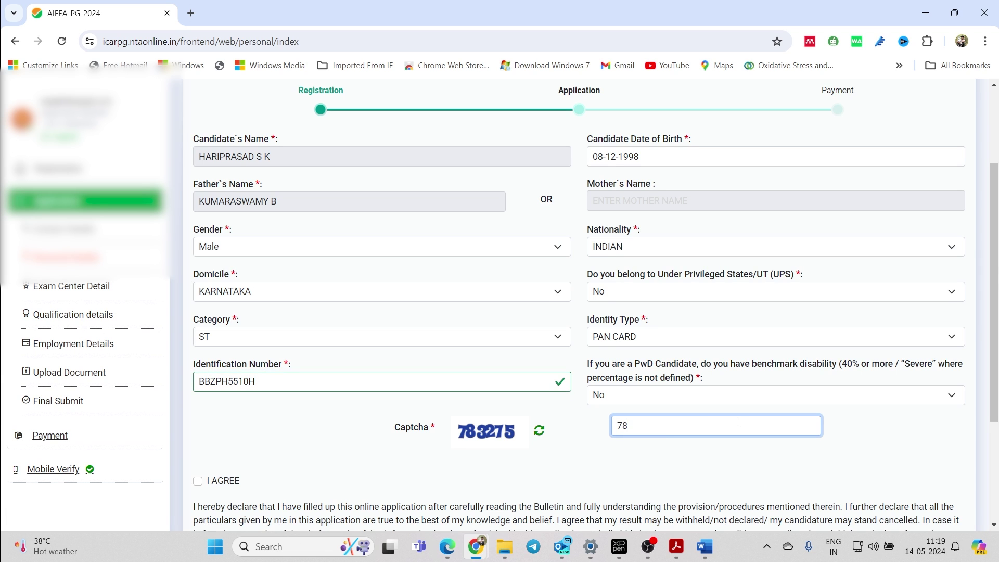
{"action": "type", "text": "3275"}
{"action": "scroll", "coordinate": [739, 420], "scroll_direction": "down", "scroll_amount": 3}
{"action": "left_click", "coordinate": [197, 351]}
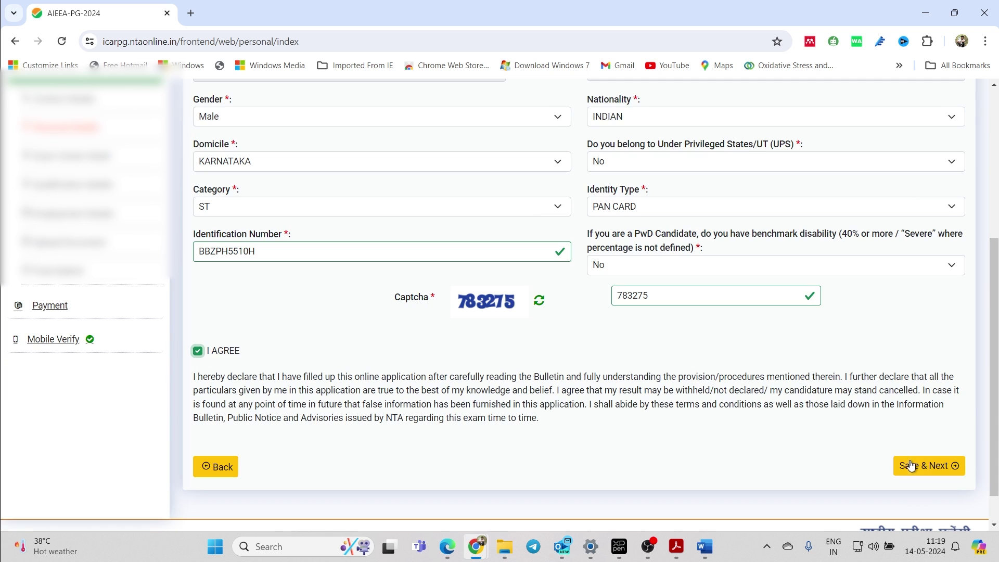
{"action": "left_click", "coordinate": [911, 466]}
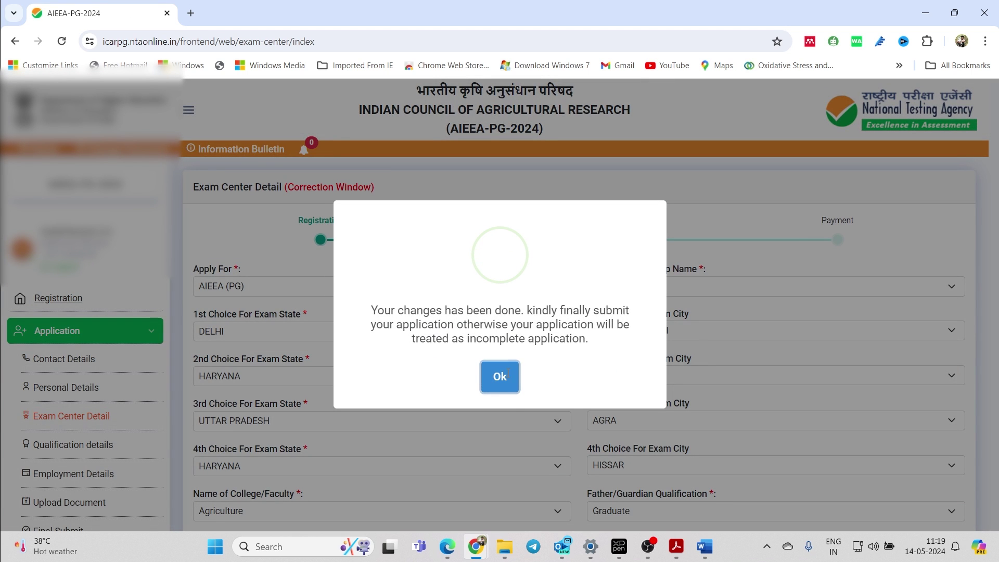
- Dismiss the saved confirmation and set Major Subject Group Name to Plant Sciences
{"action": "left_click", "coordinate": [499, 377]}
{"action": "scroll", "coordinate": [403, 353], "scroll_direction": "down", "scroll_amount": 2}
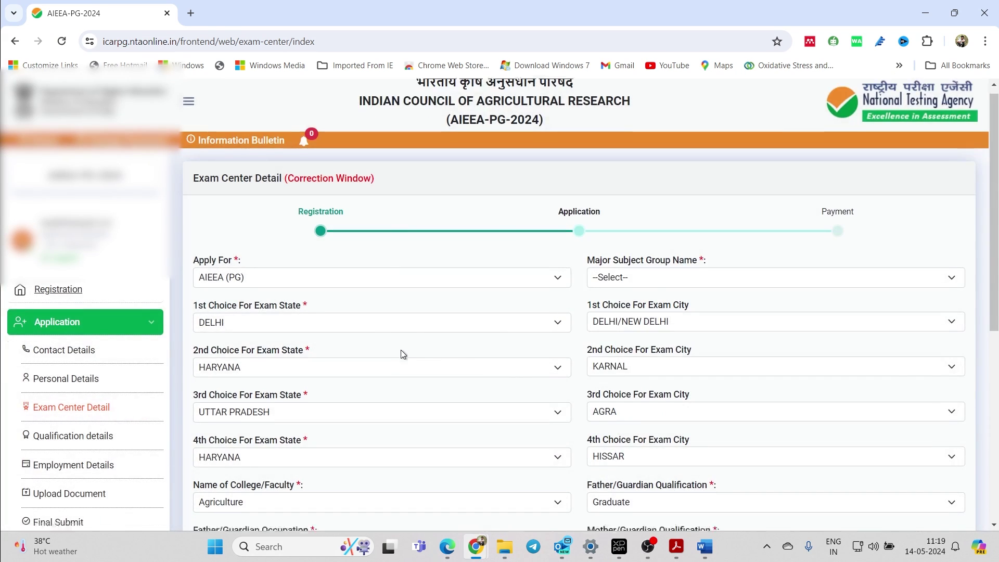
{"action": "scroll", "coordinate": [363, 327], "scroll_direction": "up", "scroll_amount": 2}
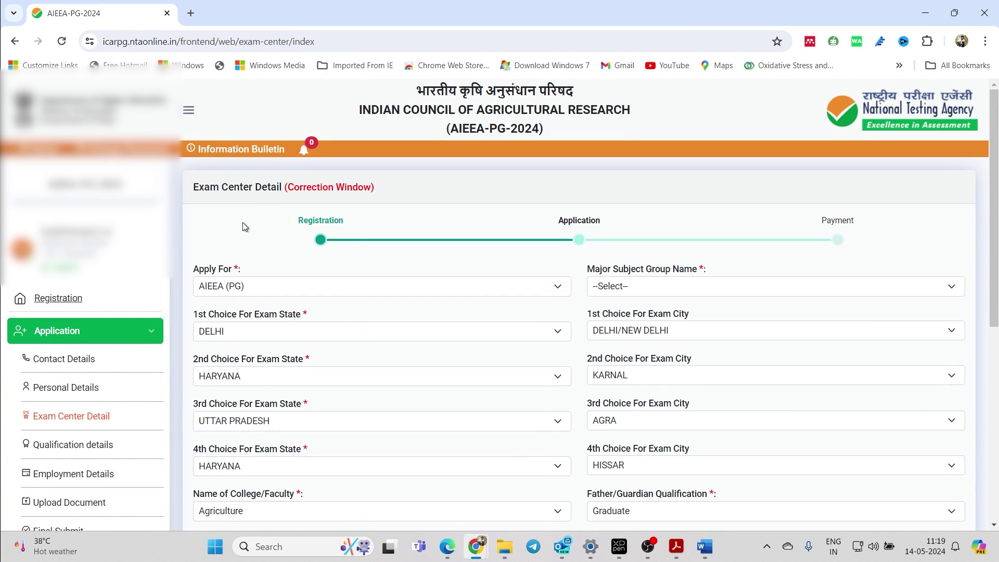
{"action": "scroll", "coordinate": [318, 221], "scroll_direction": "down", "scroll_amount": 2}
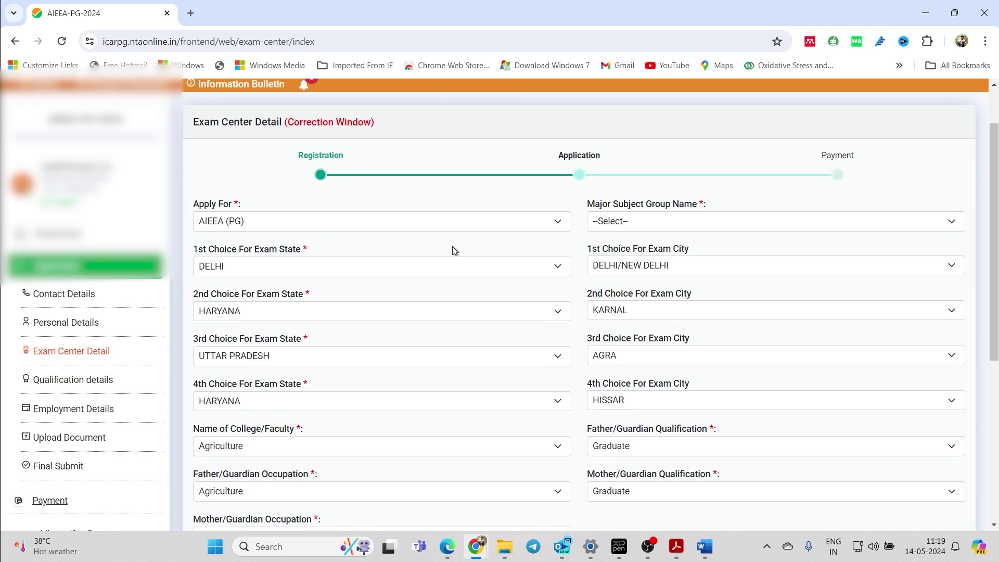
{"action": "scroll", "coordinate": [468, 234], "scroll_direction": "down", "scroll_amount": 1}
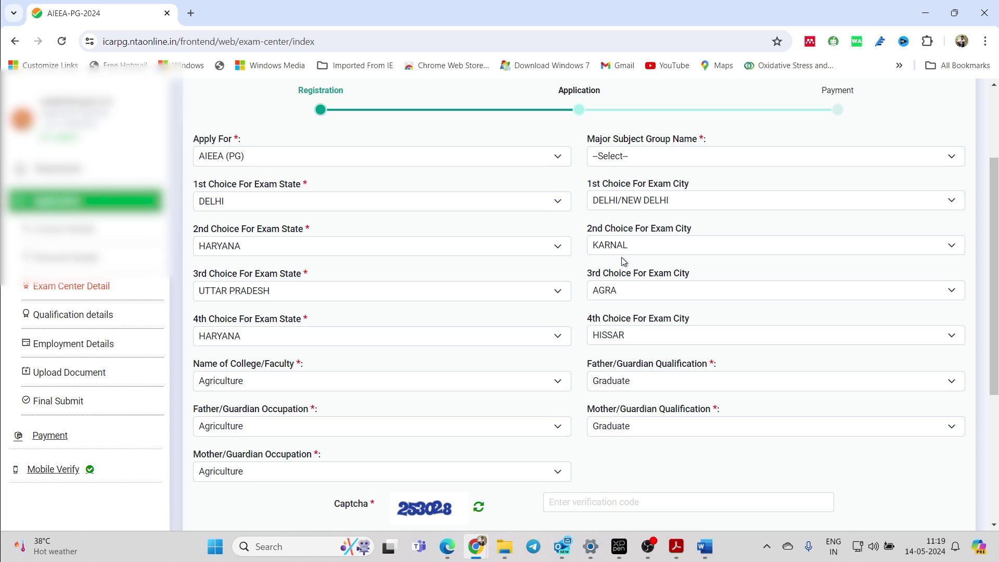
{"action": "scroll", "coordinate": [608, 334], "scroll_direction": "up", "scroll_amount": 3}
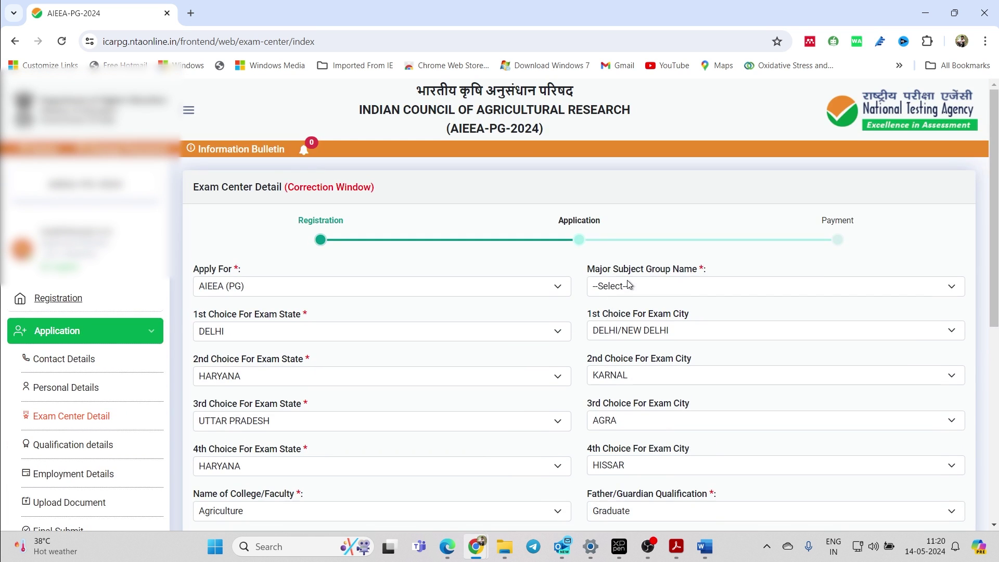
{"action": "left_click", "coordinate": [652, 288]}
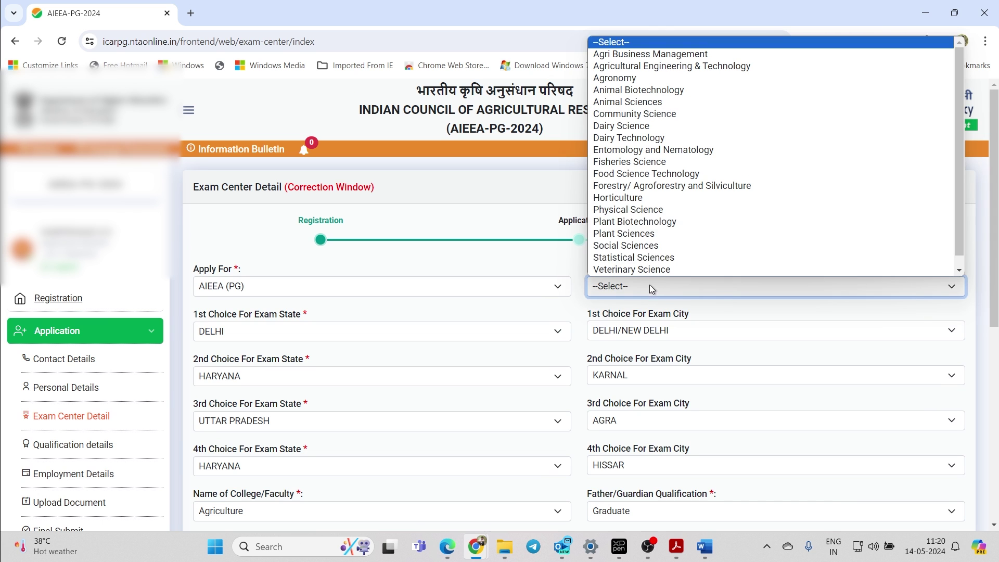
{"action": "left_click", "coordinate": [648, 233]}
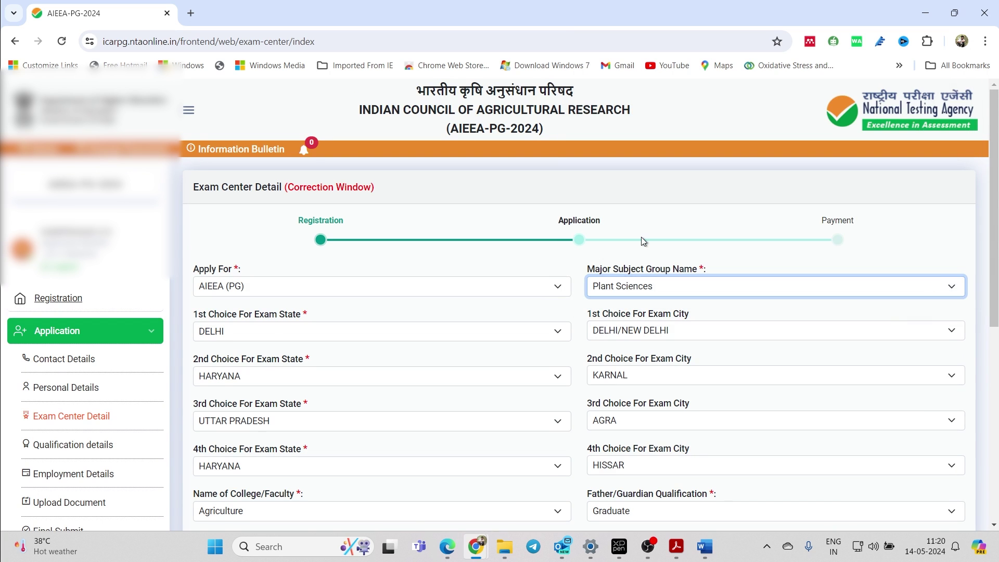
- Enter the captcha code, accept the declaration, and save the exam center details
{"action": "scroll", "coordinate": [641, 236], "scroll_direction": "down", "scroll_amount": 5}
{"action": "left_click", "coordinate": [600, 367]}
{"action": "type", "text": "250"}
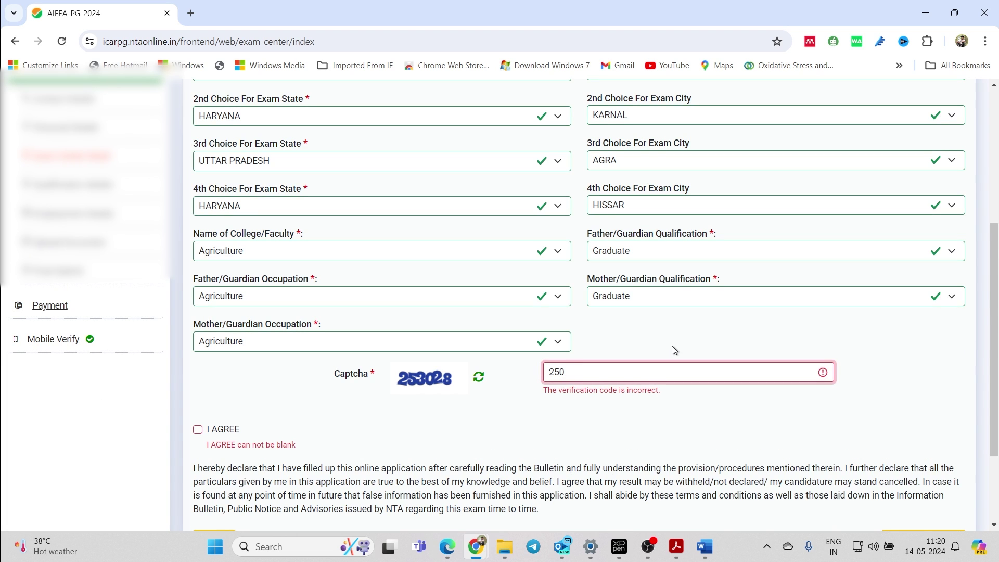
{"action": "key", "text": "BackSpace"}
{"action": "type", "text": "30"}
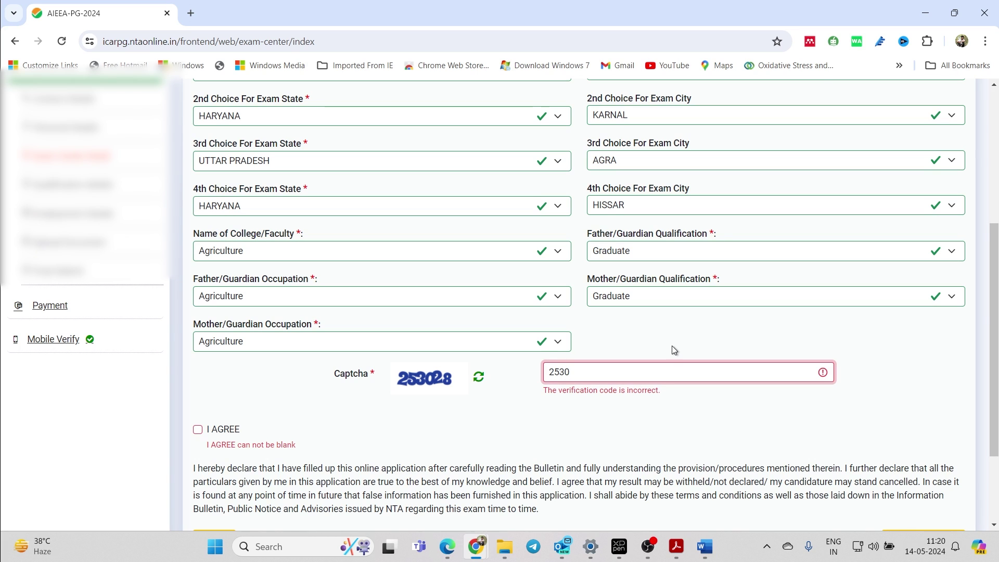
{"action": "type", "text": "28"}
{"action": "left_click", "coordinate": [198, 431]}
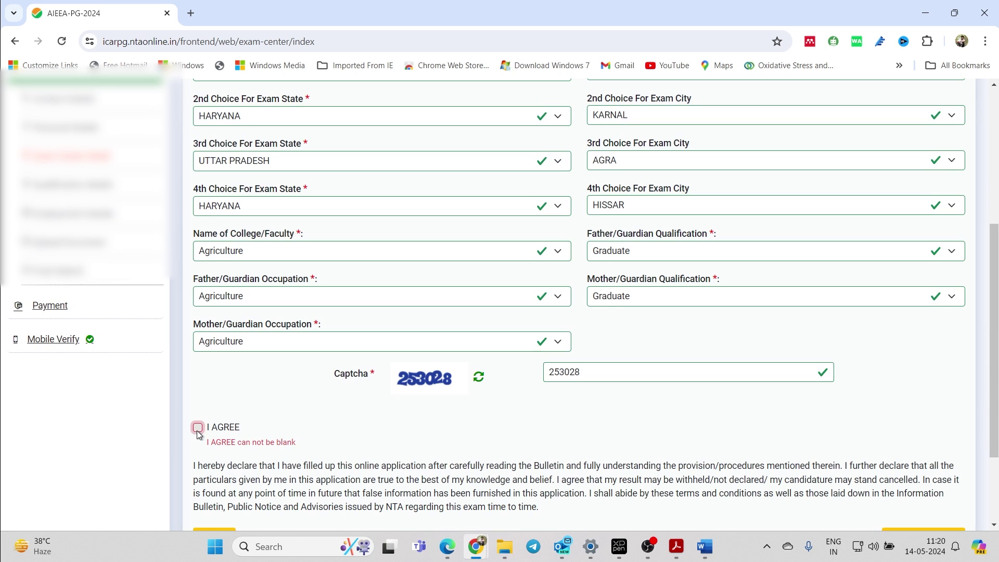
{"action": "scroll", "coordinate": [357, 405], "scroll_direction": "down", "scroll_amount": 1}
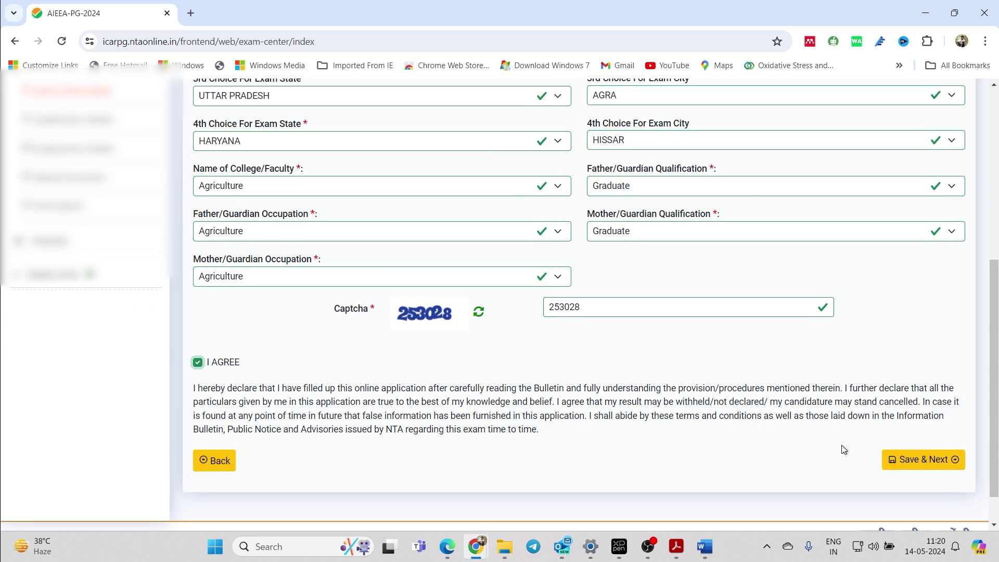
{"action": "left_click", "coordinate": [891, 459]}
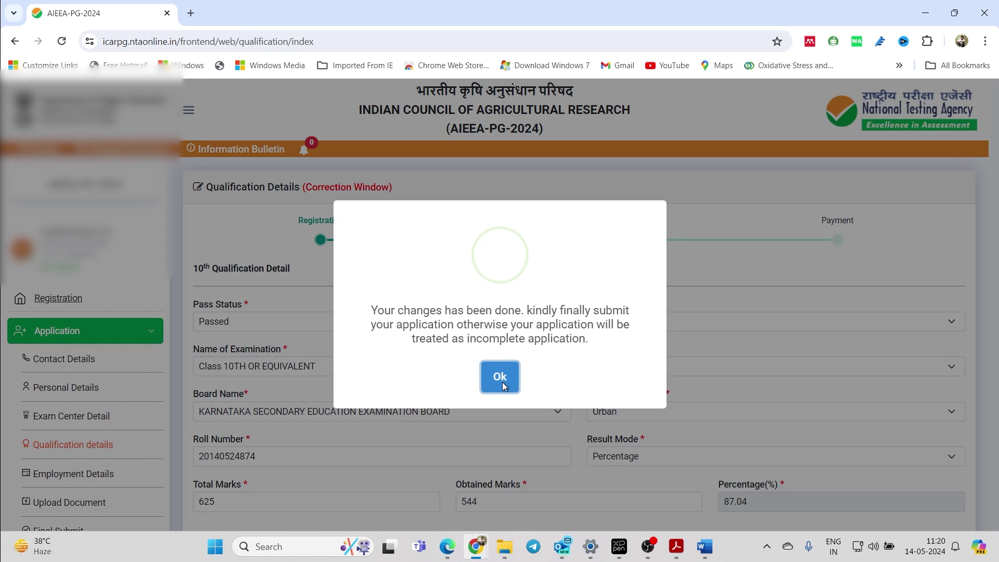
- Check the 10th, 12th and graduation details (Appearing, 2024, UAS Dharwad) and open graduation Passing Status
{"action": "left_click", "coordinate": [500, 378]}
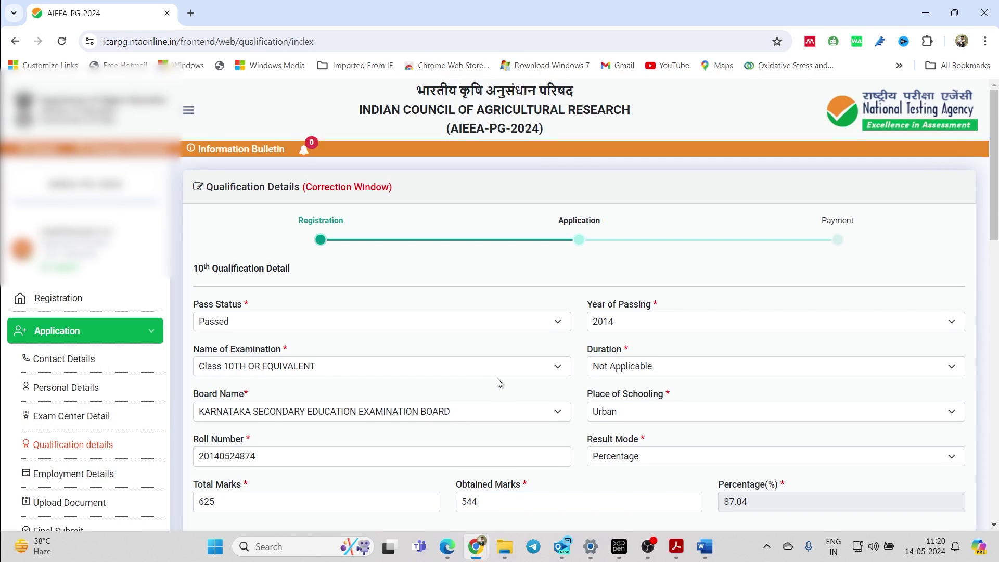
{"action": "scroll", "coordinate": [497, 379], "scroll_direction": "down", "scroll_amount": 3}
{"action": "scroll", "coordinate": [498, 379], "scroll_direction": "up", "scroll_amount": 2}
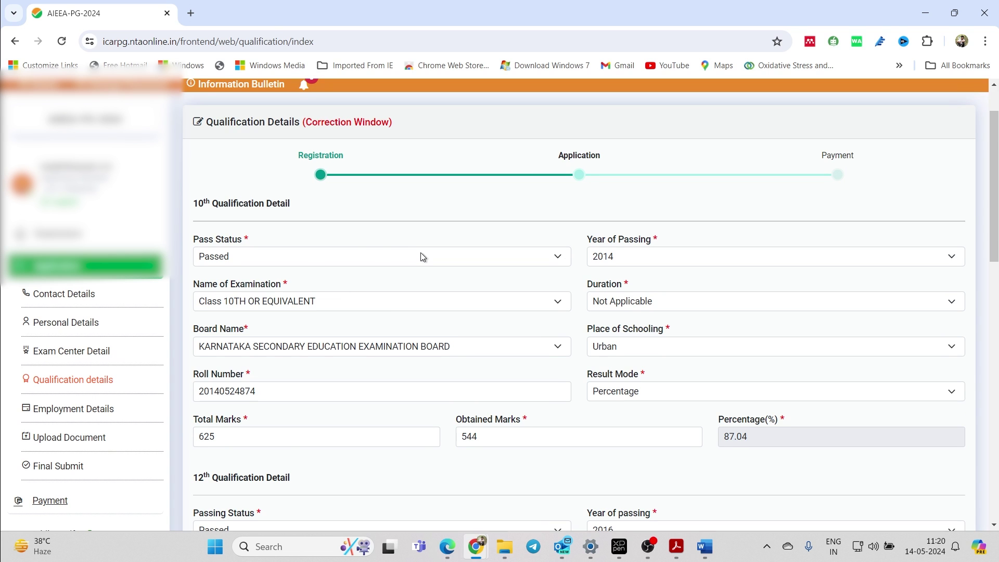
{"action": "scroll", "coordinate": [422, 256], "scroll_direction": "down", "scroll_amount": 1}
{"action": "scroll", "coordinate": [423, 257], "scroll_direction": "down", "scroll_amount": 4}
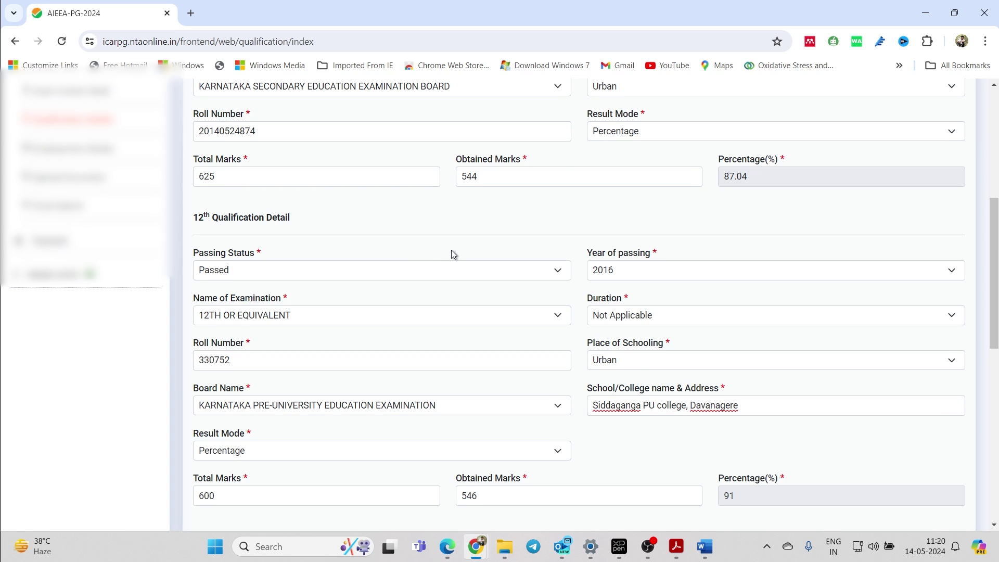
{"action": "scroll", "coordinate": [452, 255], "scroll_direction": "down", "scroll_amount": 1}
{"action": "scroll", "coordinate": [365, 244], "scroll_direction": "up", "scroll_amount": 2}
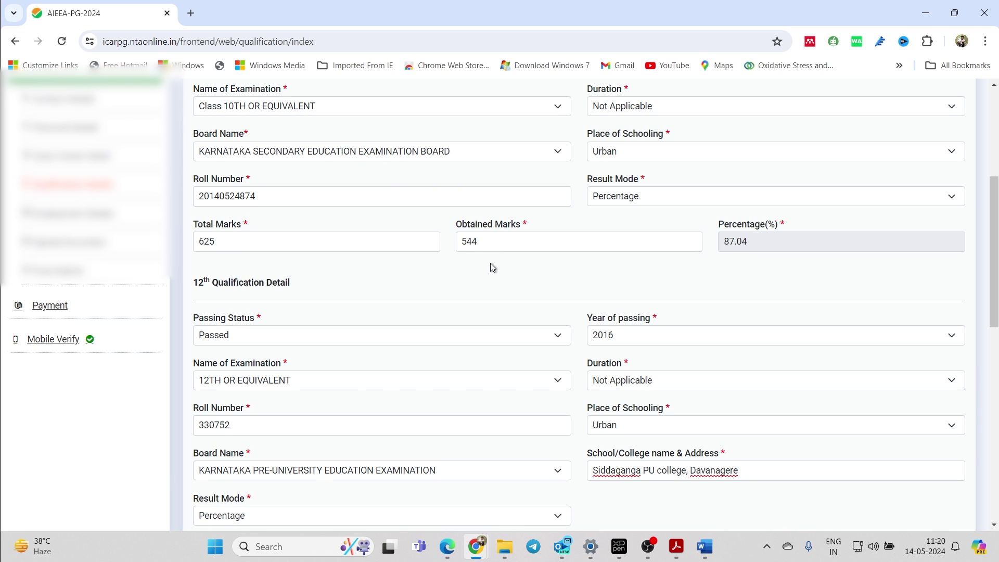
{"action": "scroll", "coordinate": [428, 247], "scroll_direction": "up", "scroll_amount": 2}
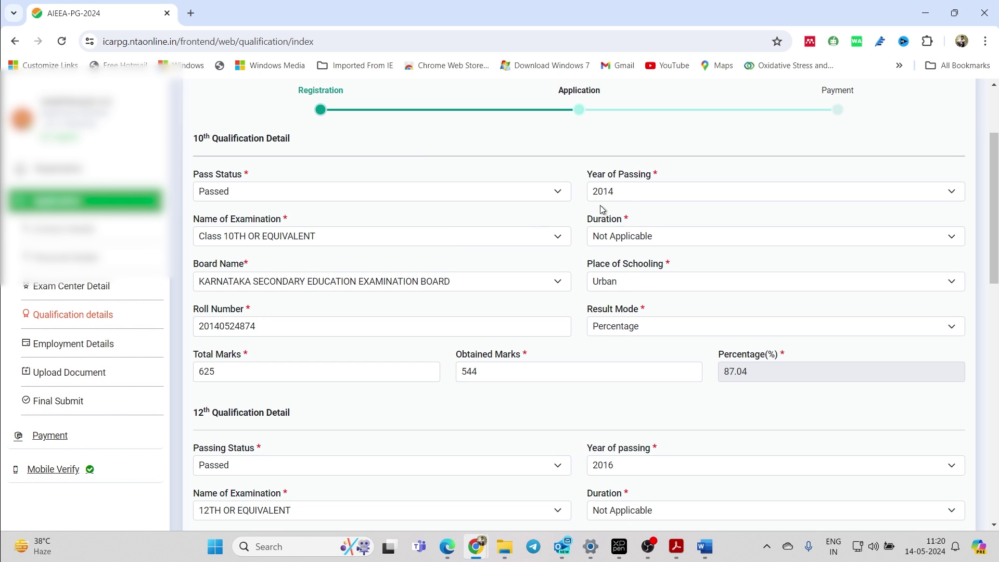
{"action": "scroll", "coordinate": [572, 235], "scroll_direction": "down", "scroll_amount": 3}
{"action": "scroll", "coordinate": [572, 235], "scroll_direction": "down", "scroll_amount": 6}
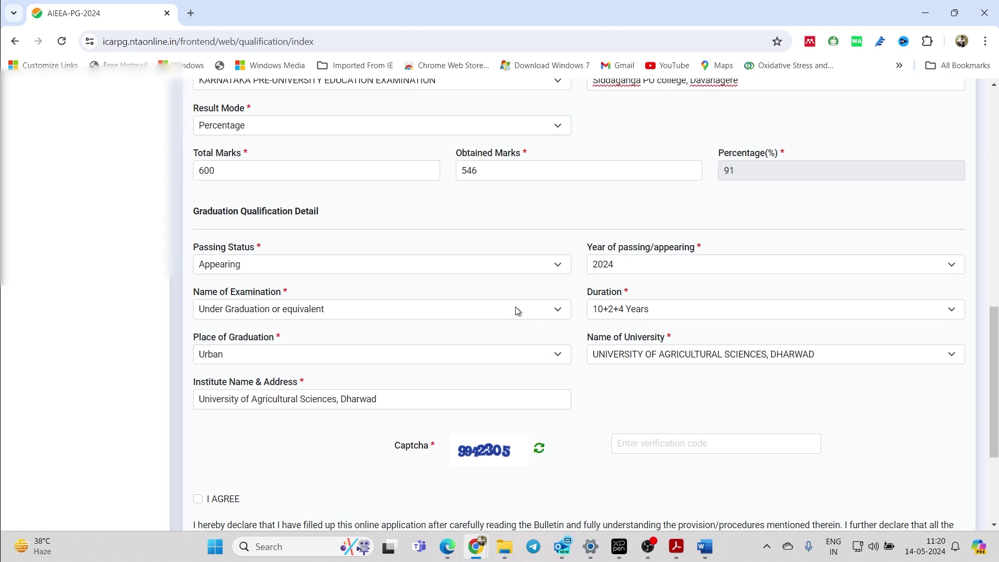
{"action": "left_click", "coordinate": [461, 264]}
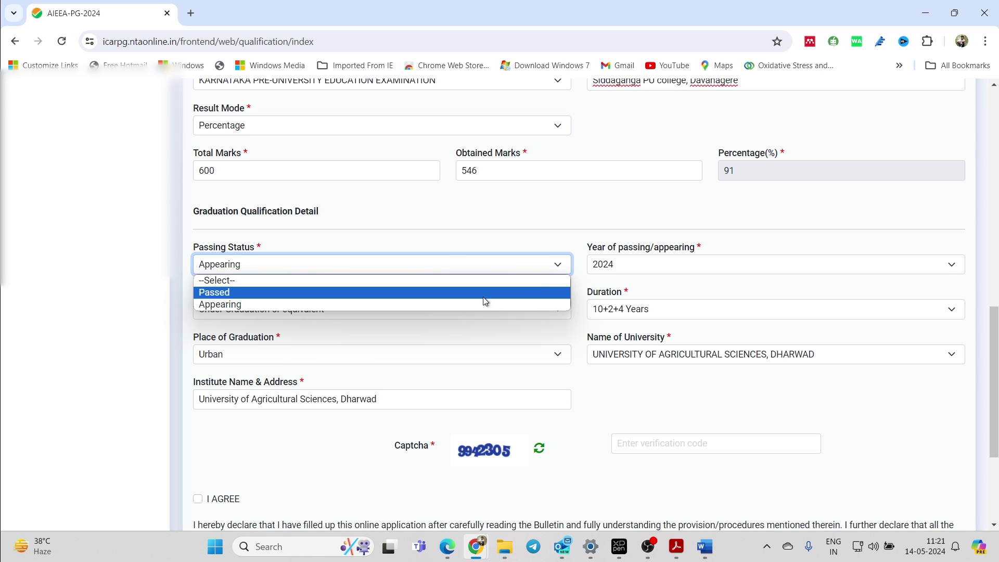
{"action": "left_click", "coordinate": [594, 226]}
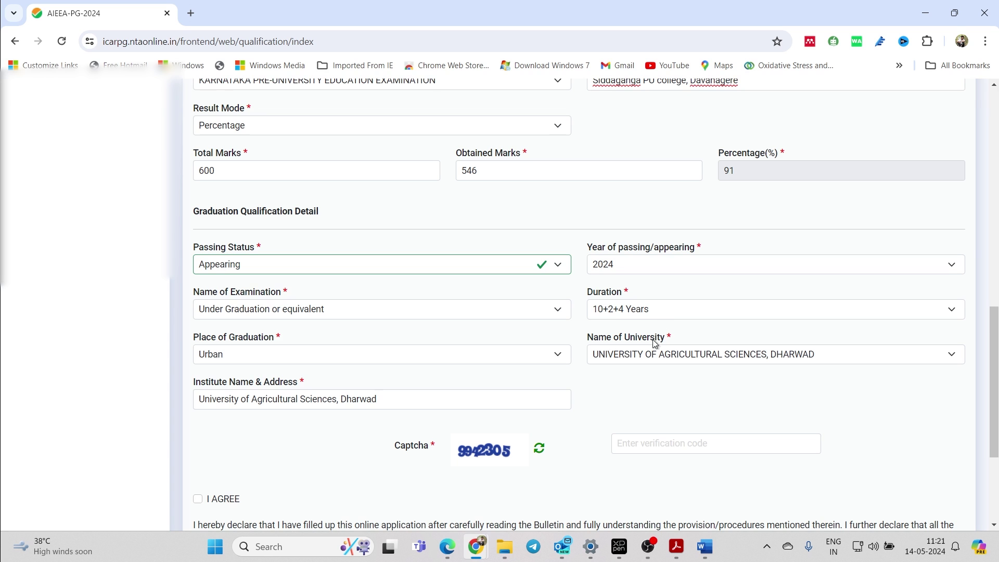
{"action": "scroll", "coordinate": [414, 394], "scroll_direction": "down", "scroll_amount": 3}
{"action": "scroll", "coordinate": [420, 393], "scroll_direction": "up", "scroll_amount": 12}
{"action": "scroll", "coordinate": [524, 384], "scroll_direction": "up", "scroll_amount": 3}
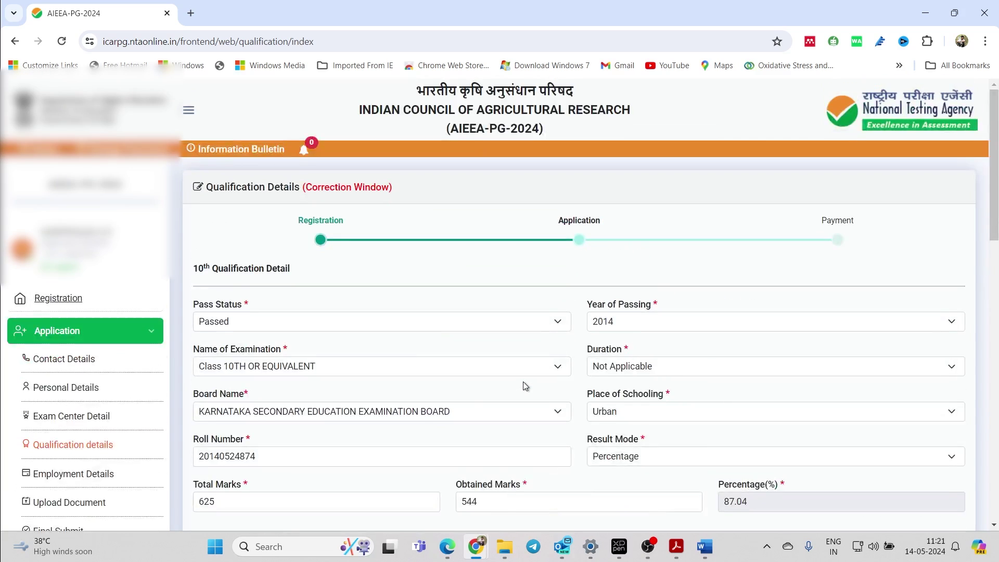
{"action": "scroll", "coordinate": [524, 384], "scroll_direction": "down", "scroll_amount": 15}
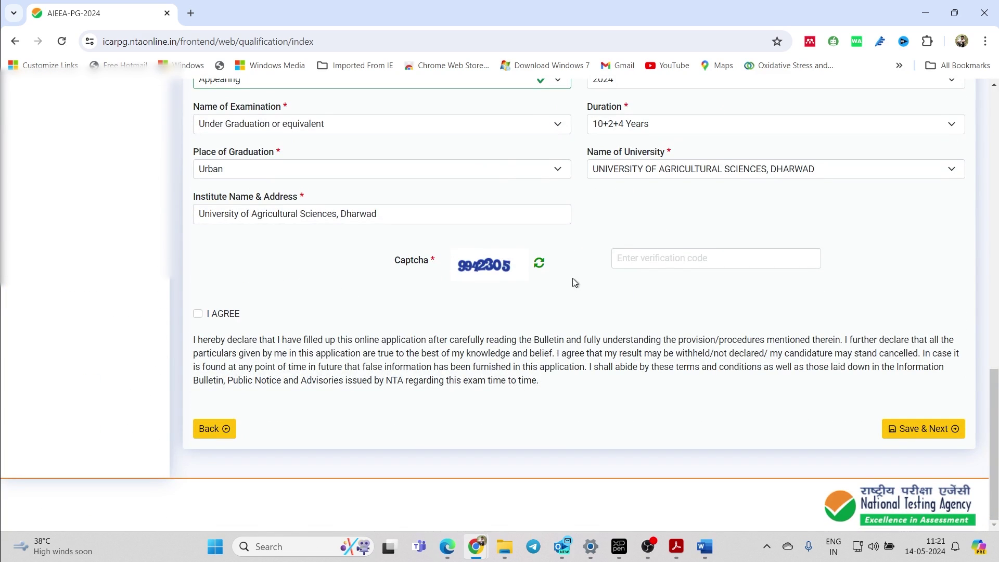
{"action": "scroll", "coordinate": [556, 369], "scroll_direction": "up", "scroll_amount": 5}
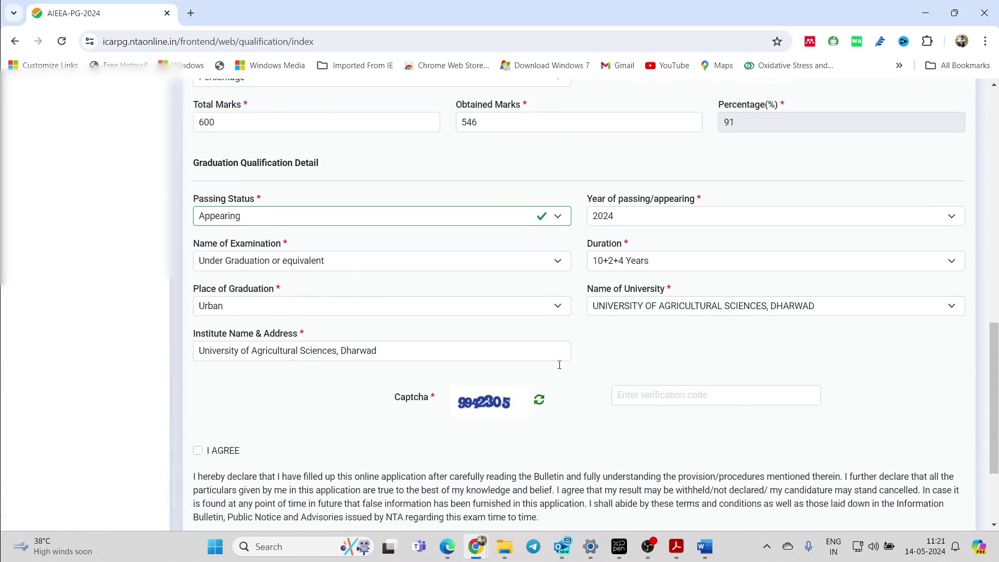
{"action": "scroll", "coordinate": [555, 370], "scroll_direction": "up", "scroll_amount": 10}
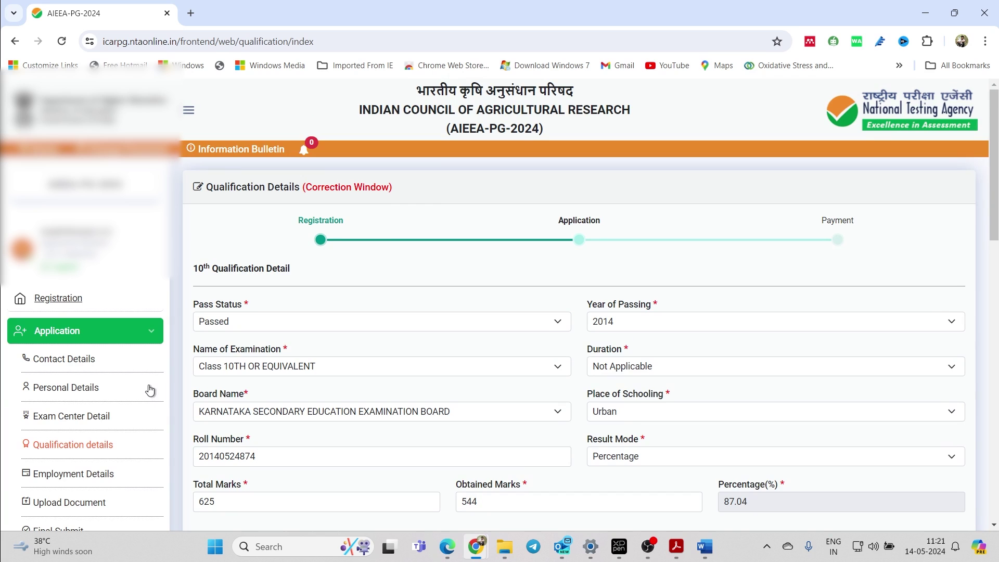
{"action": "scroll", "coordinate": [382, 356], "scroll_direction": "down", "scroll_amount": 2}
{"action": "scroll", "coordinate": [382, 353], "scroll_direction": "down", "scroll_amount": 9}
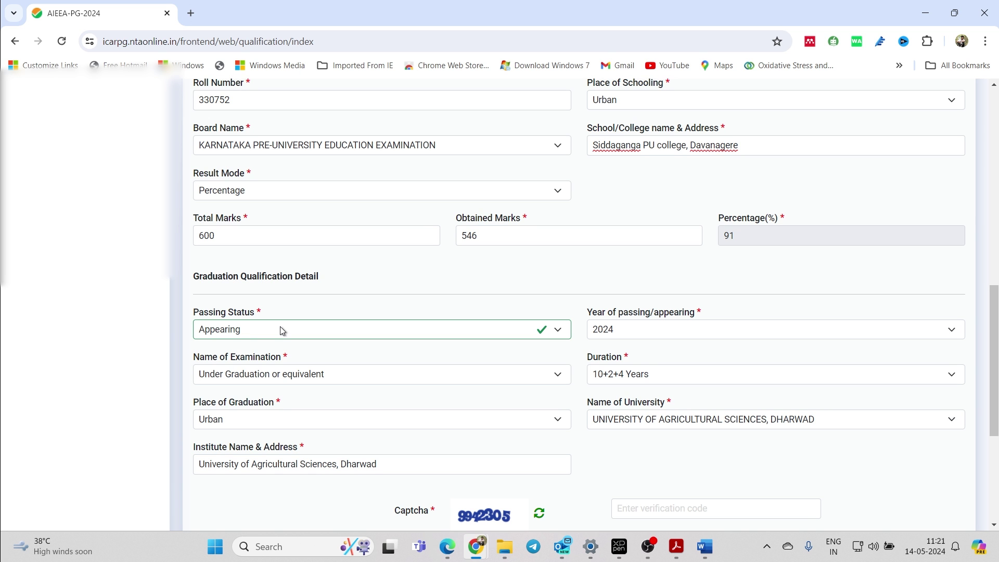
{"action": "scroll", "coordinate": [234, 312], "scroll_direction": "up", "scroll_amount": 4}
{"action": "scroll", "coordinate": [122, 192], "scroll_direction": "up", "scroll_amount": 4}
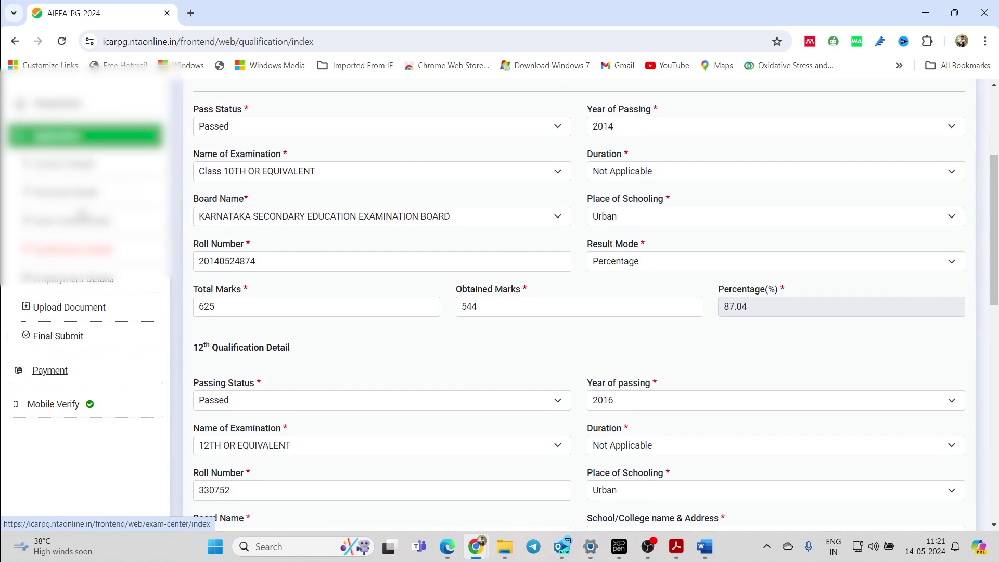
- Check the Employment Details form, set to Un-Employed, then go to Upload Document
{"action": "left_click", "coordinate": [90, 281]}
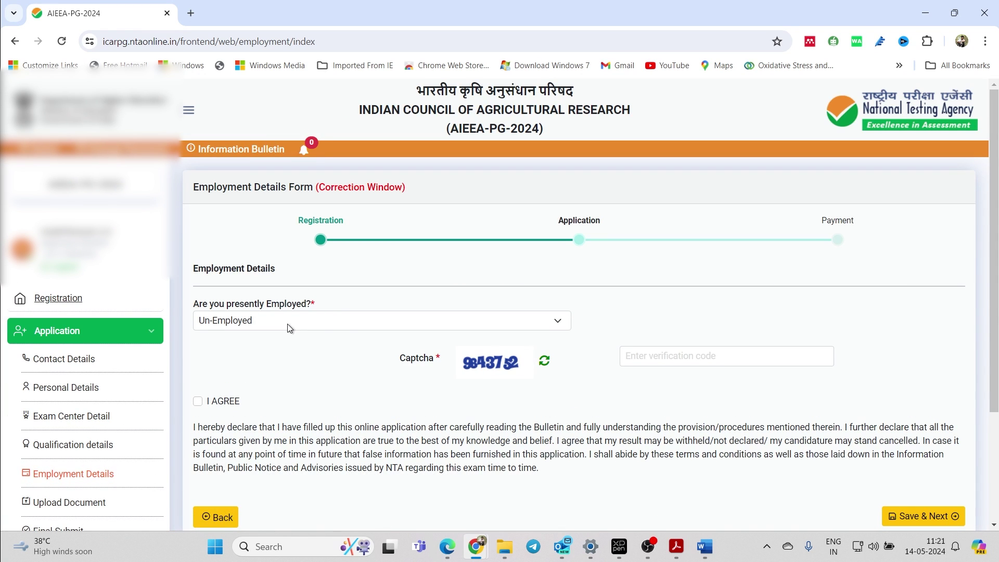
{"action": "scroll", "coordinate": [338, 315], "scroll_direction": "down", "scroll_amount": 3}
{"action": "scroll", "coordinate": [333, 299], "scroll_direction": "up", "scroll_amount": 3}
{"action": "scroll", "coordinate": [332, 296], "scroll_direction": "down", "scroll_amount": 3}
{"action": "left_click", "coordinate": [73, 373]}
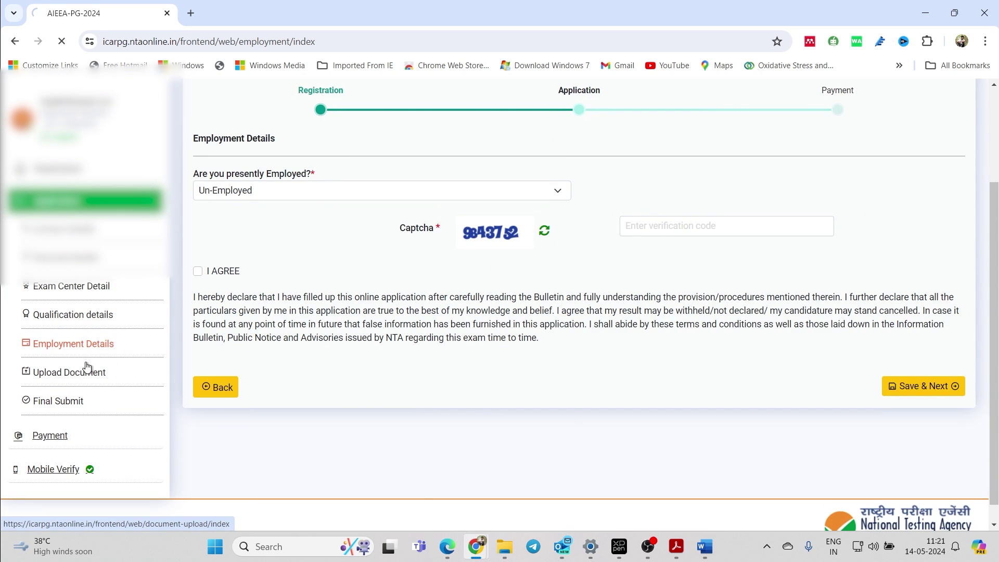
- Check the uploaded photo, signature, category certificate and thumb impression on the Document upload page
{"action": "scroll", "coordinate": [329, 353], "scroll_direction": "down", "scroll_amount": 1}
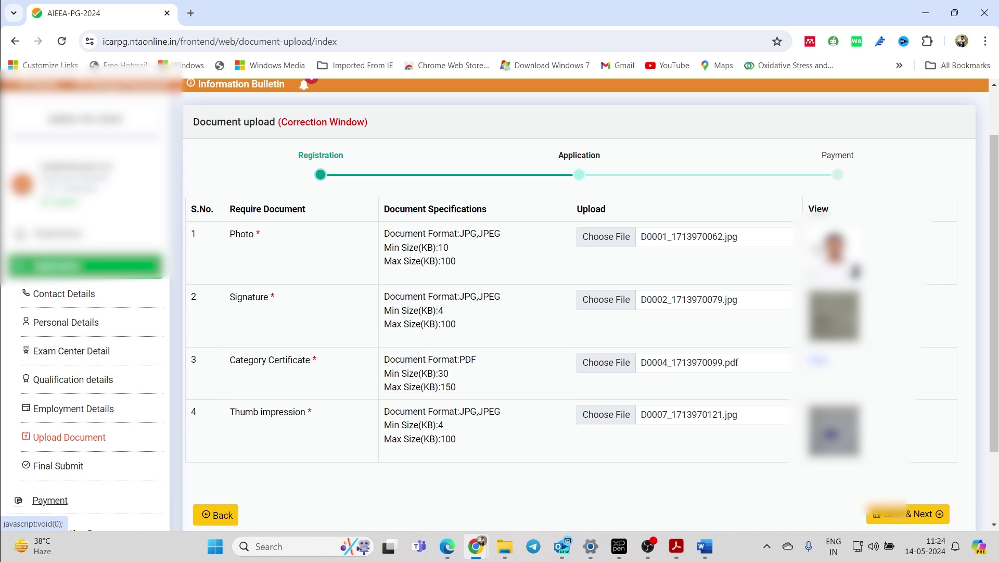
{"action": "scroll", "coordinate": [254, 426], "scroll_direction": "down", "scroll_amount": 1}
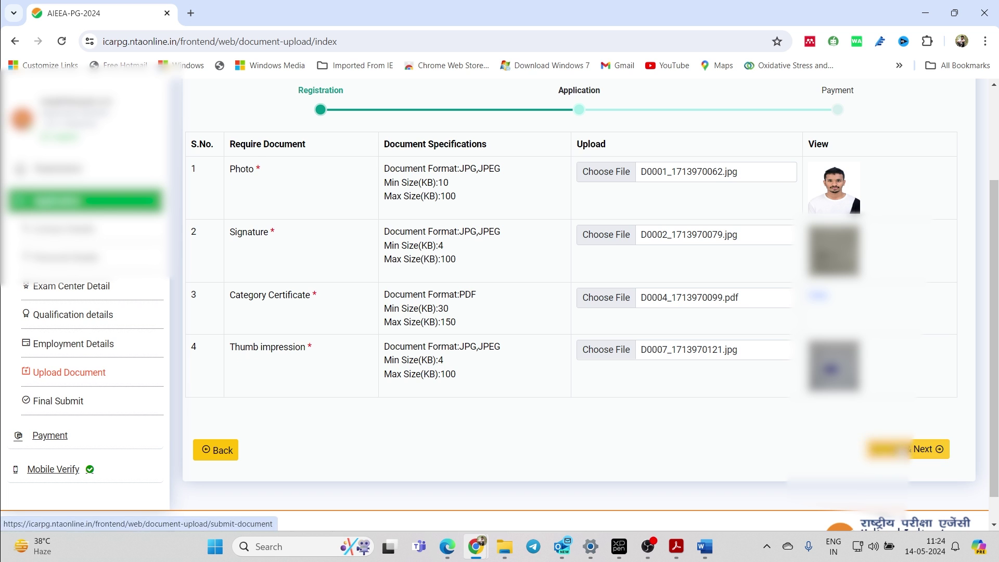
- Save the documents, acknowledge the saved notice, and review the whole application summary
{"action": "left_click", "coordinate": [925, 449]}
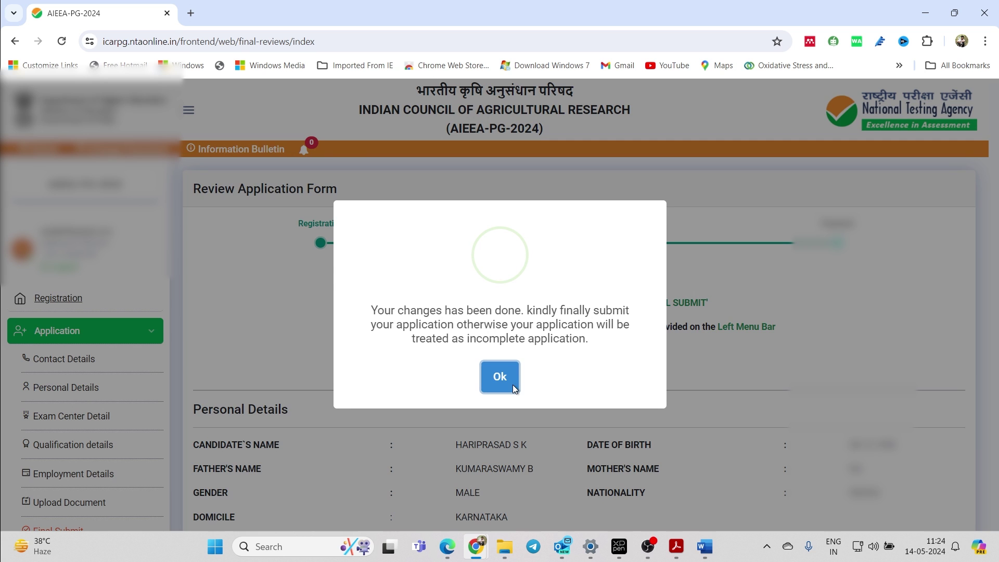
{"action": "left_click", "coordinate": [511, 379]}
{"action": "scroll", "coordinate": [501, 377], "scroll_direction": "down", "scroll_amount": 3}
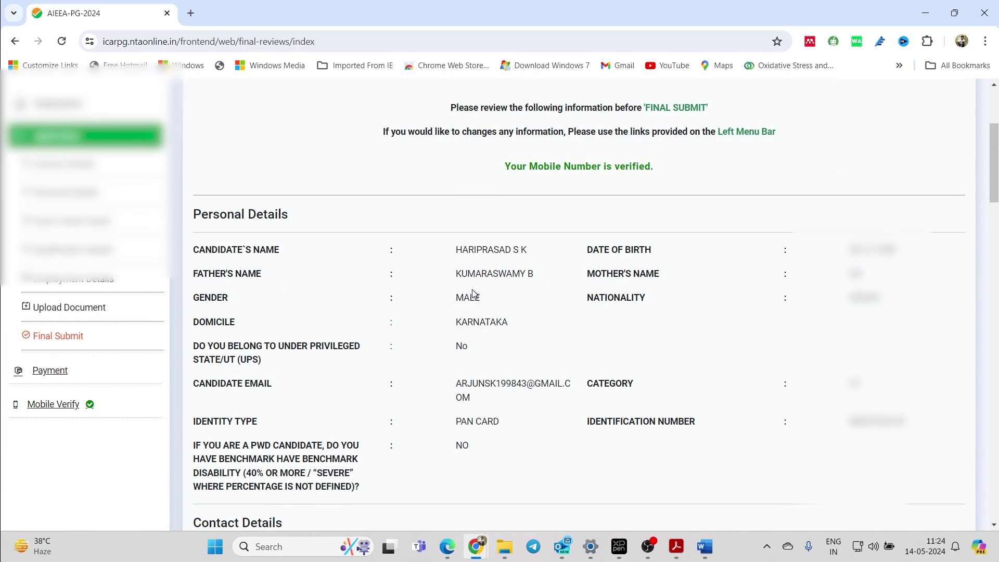
{"action": "scroll", "coordinate": [499, 283], "scroll_direction": "down", "scroll_amount": 1}
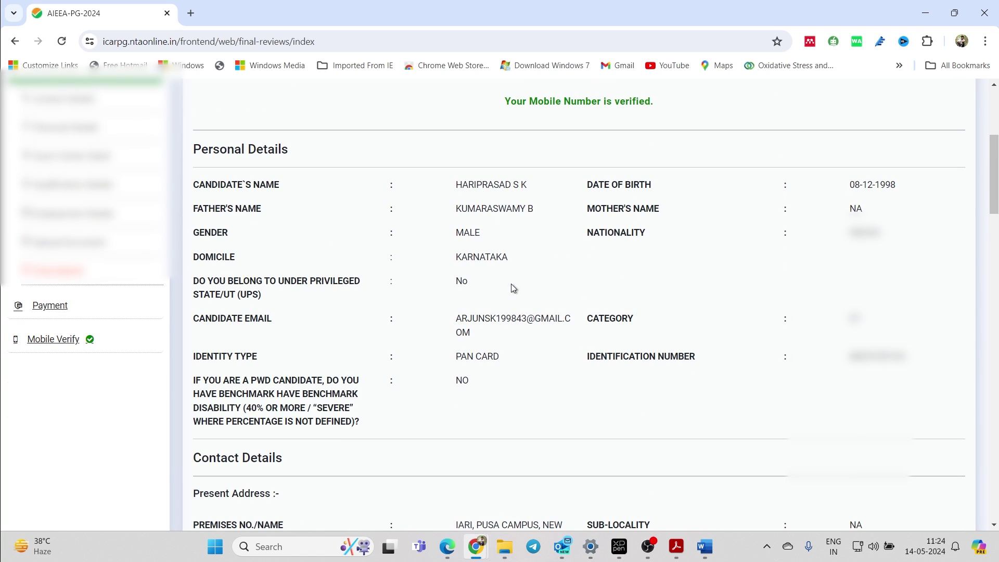
{"action": "scroll", "coordinate": [512, 283], "scroll_direction": "down", "scroll_amount": 7}
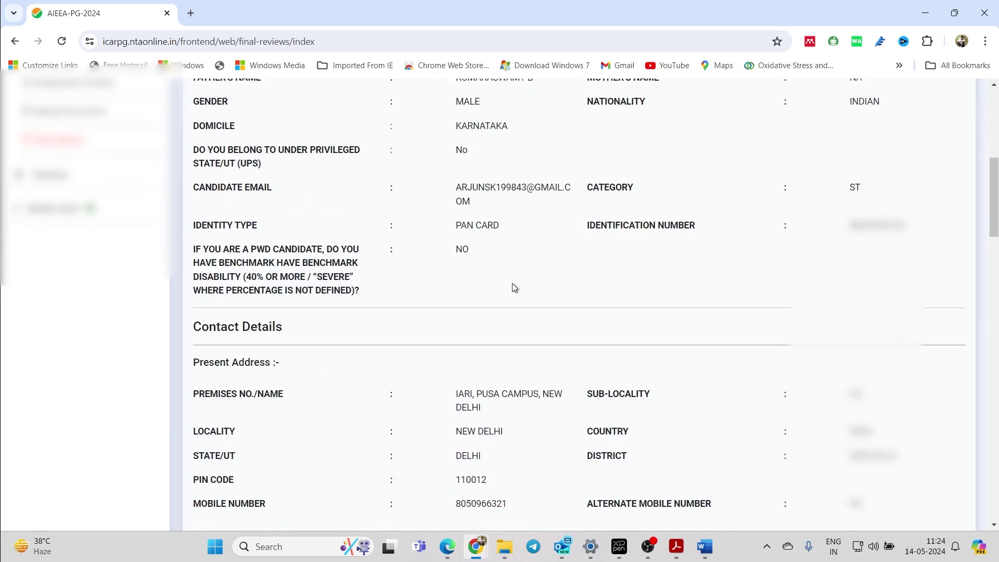
{"action": "scroll", "coordinate": [512, 285], "scroll_direction": "down", "scroll_amount": 18}
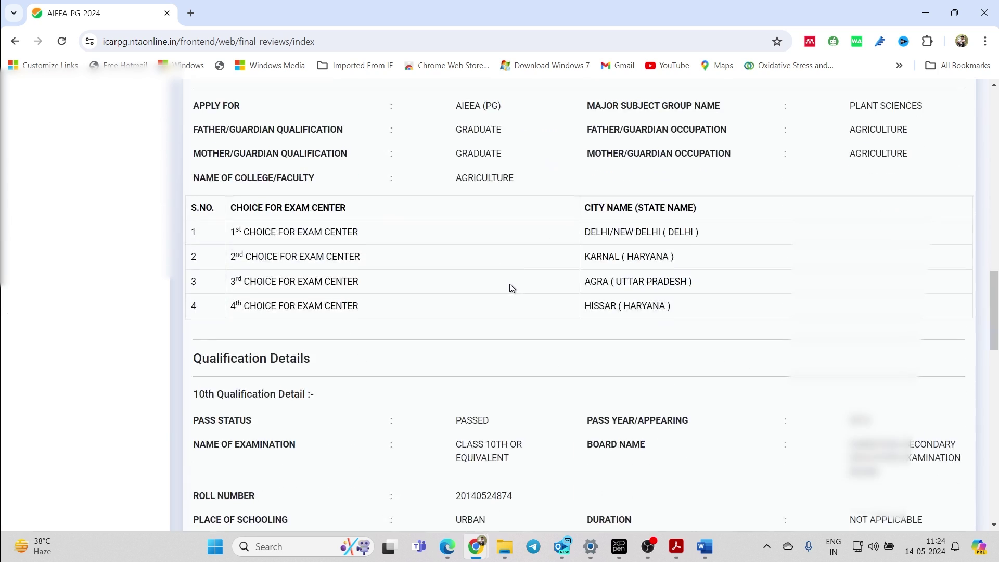
{"action": "scroll", "coordinate": [509, 289], "scroll_direction": "down", "scroll_amount": 10}
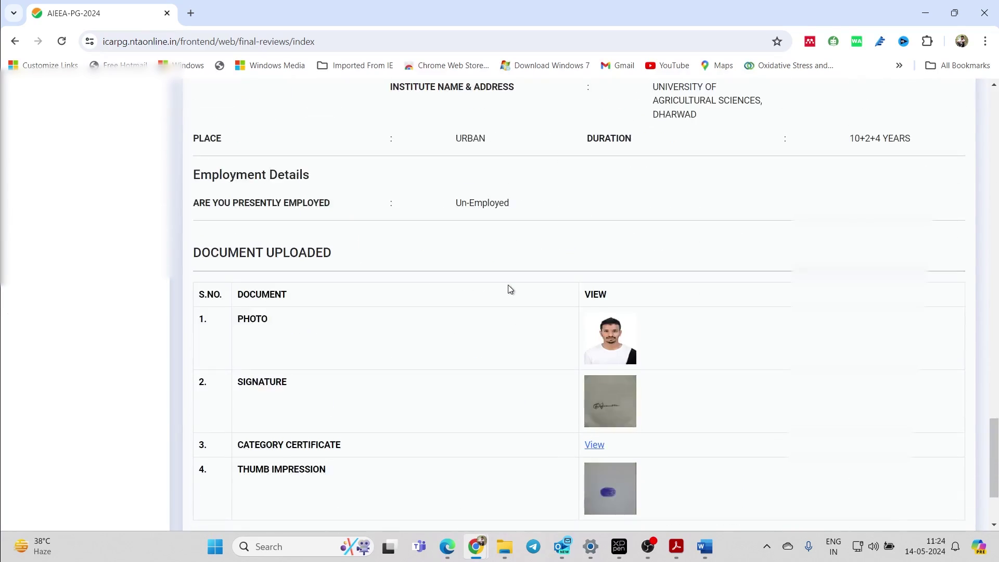
{"action": "scroll", "coordinate": [866, 410], "scroll_direction": "up", "scroll_amount": 4}
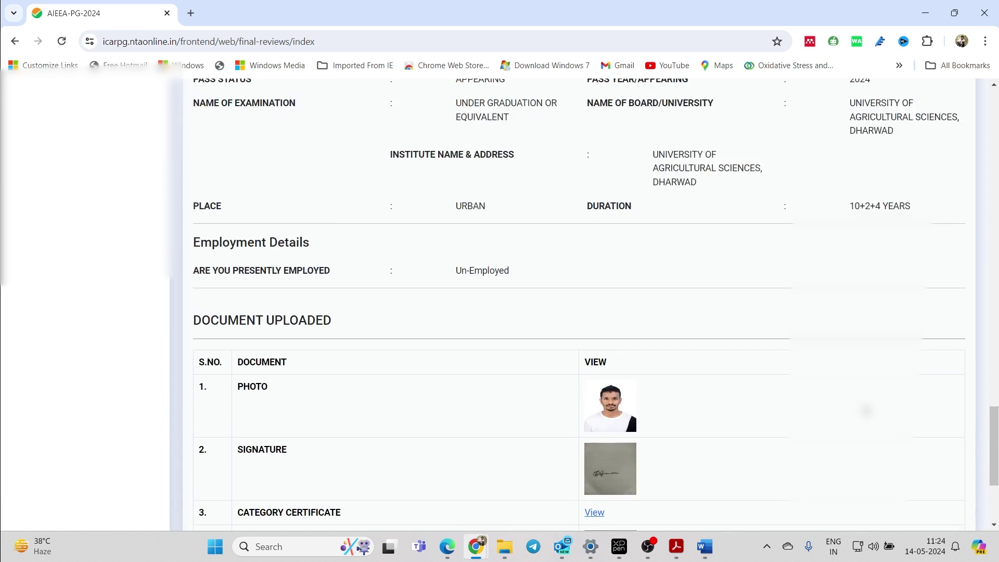
{"action": "scroll", "coordinate": [865, 410], "scroll_direction": "up", "scroll_amount": 5}
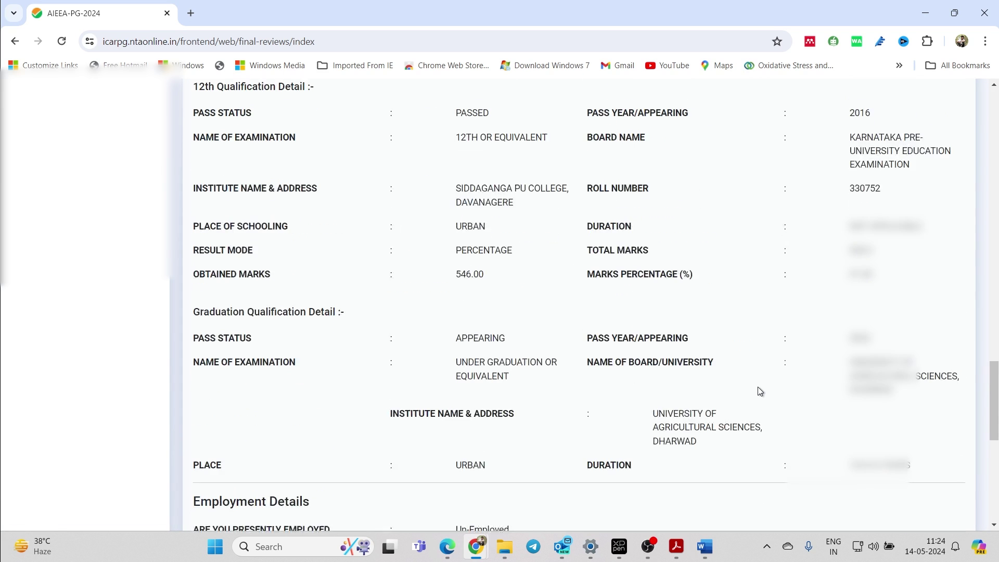
{"action": "scroll", "coordinate": [758, 387], "scroll_direction": "down", "scroll_amount": 7}
{"action": "scroll", "coordinate": [838, 404], "scroll_direction": "up", "scroll_amount": 5}
{"action": "scroll", "coordinate": [846, 406], "scroll_direction": "down", "scroll_amount": 1}
{"action": "scroll", "coordinate": [846, 408], "scroll_direction": "down", "scroll_amount": 4}
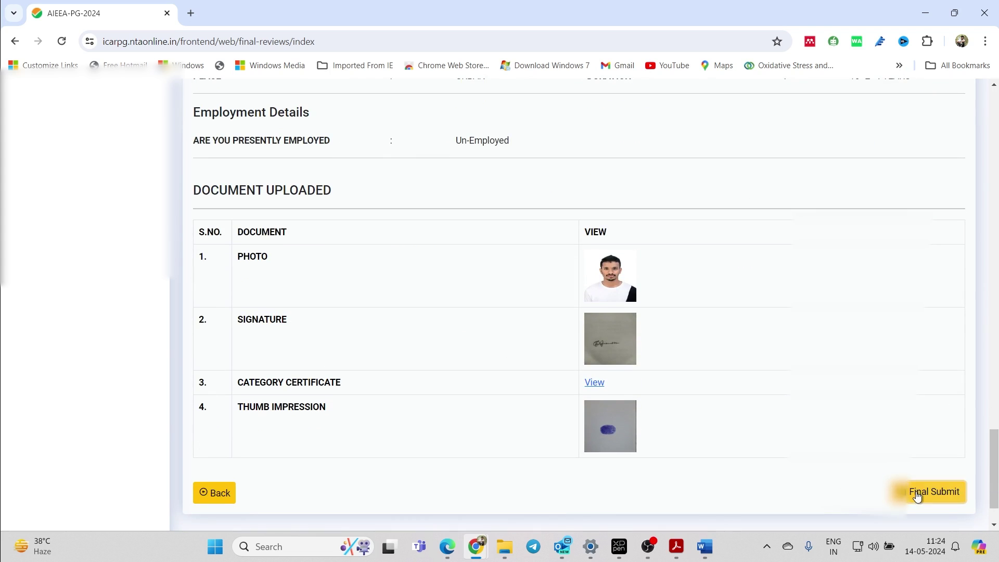
- Tick the name, parents' names, cities, gender, date of birth and category checks, then final-submit
{"action": "left_click", "coordinate": [916, 494]}
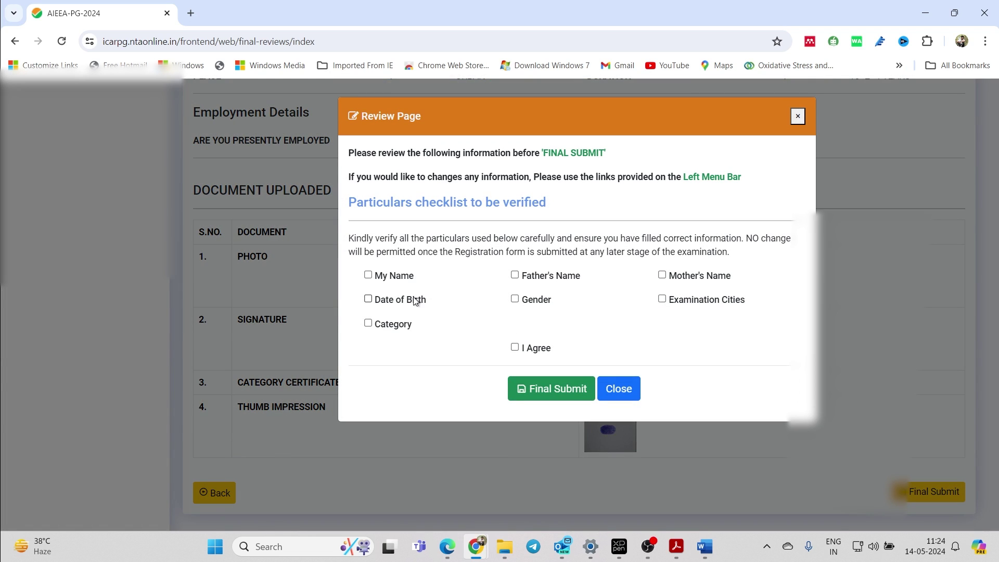
{"action": "left_click", "coordinate": [368, 275]}
{"action": "left_click", "coordinate": [514, 276]}
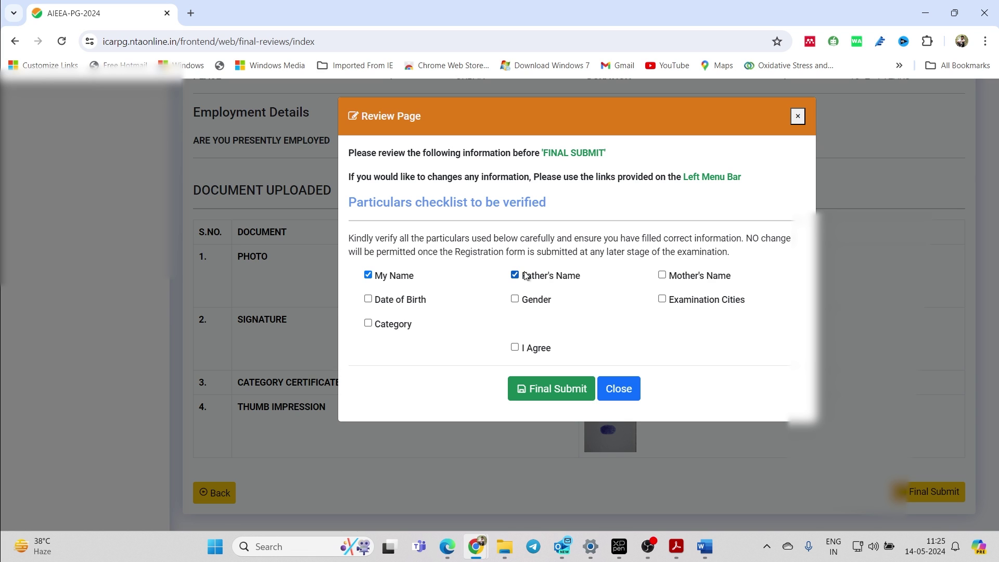
{"action": "left_click", "coordinate": [662, 277]}
{"action": "left_click", "coordinate": [662, 299]}
{"action": "left_click", "coordinate": [514, 299]}
{"action": "left_click", "coordinate": [368, 299]}
{"action": "left_click", "coordinate": [368, 323]}
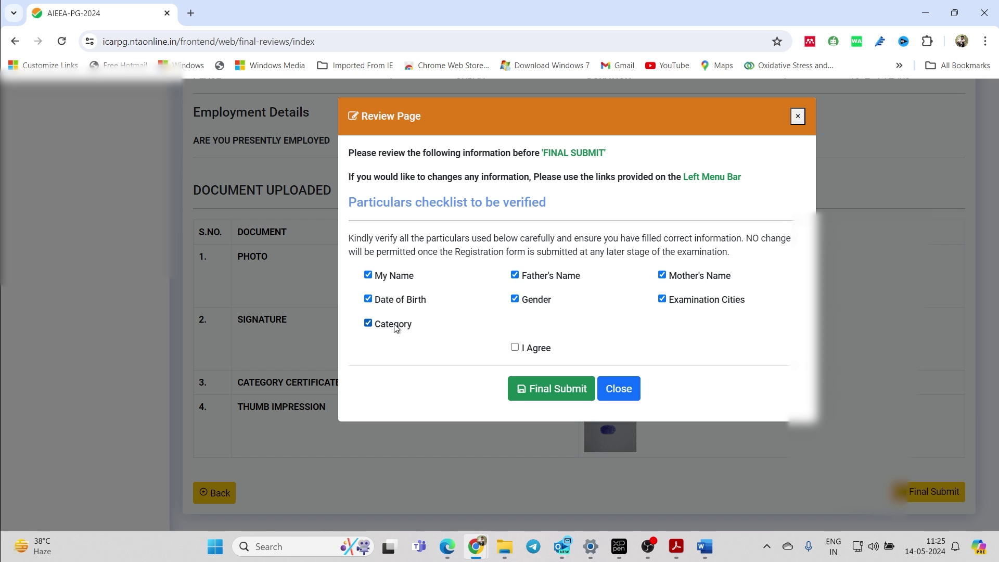
{"action": "left_click", "coordinate": [524, 388]}
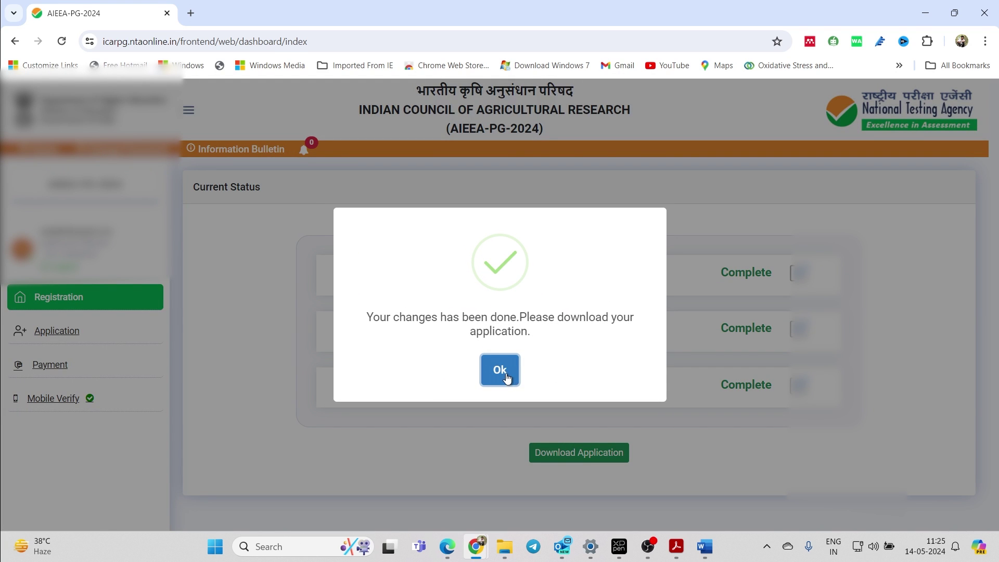
- Dismiss the submission success message and download the completed application form as a PDF
{"action": "left_click", "coordinate": [505, 374]}
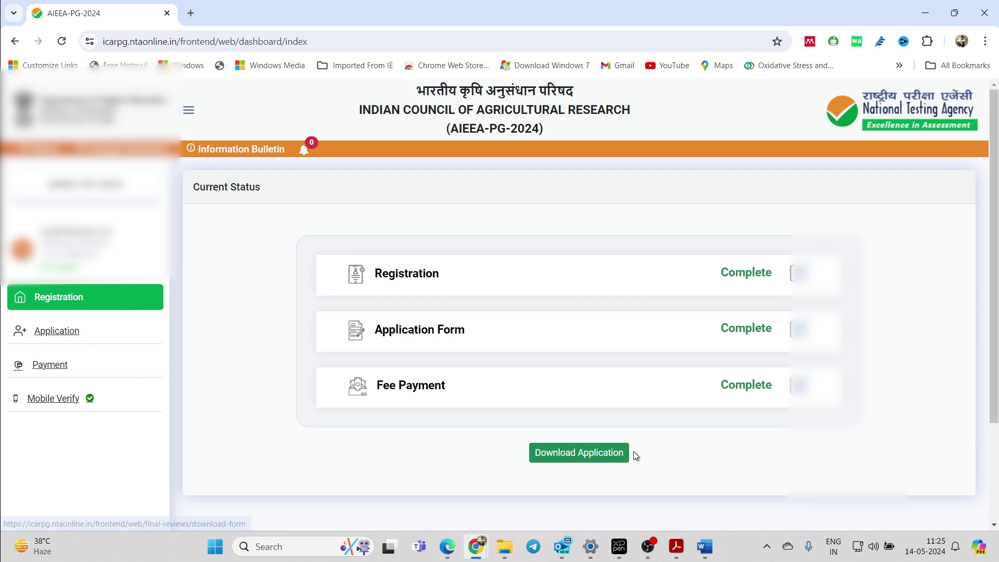
{"action": "left_click", "coordinate": [614, 457]}
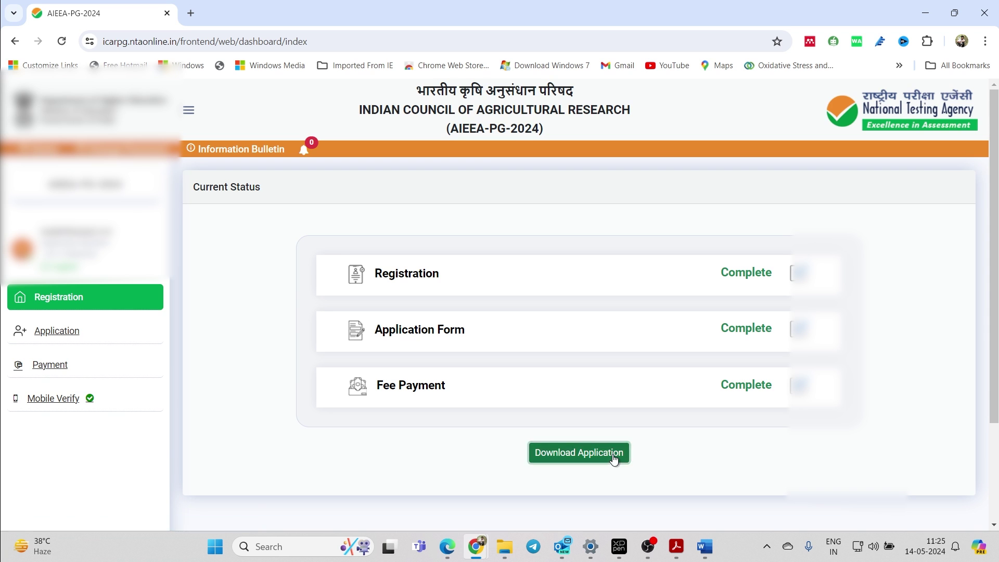